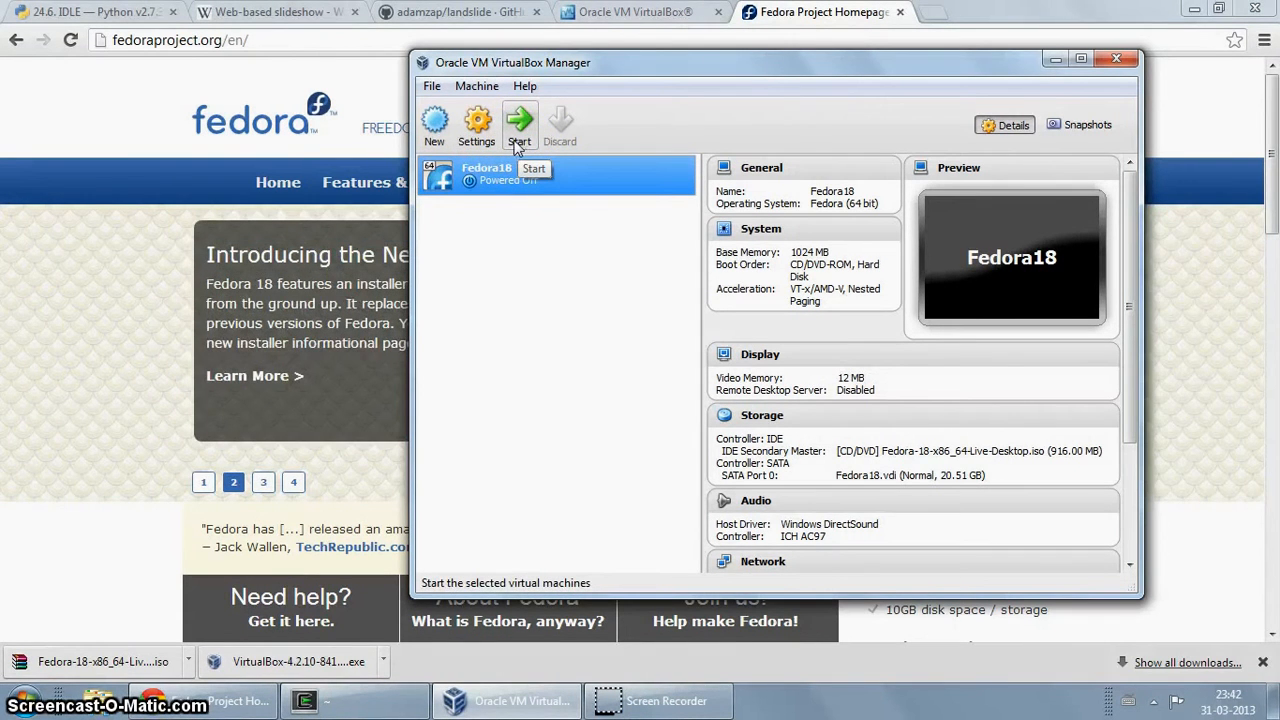
Review the Fedora18 machine's system boot order and the live desktop ISO attached to its IDE controller in the settings
left_click(480, 122)
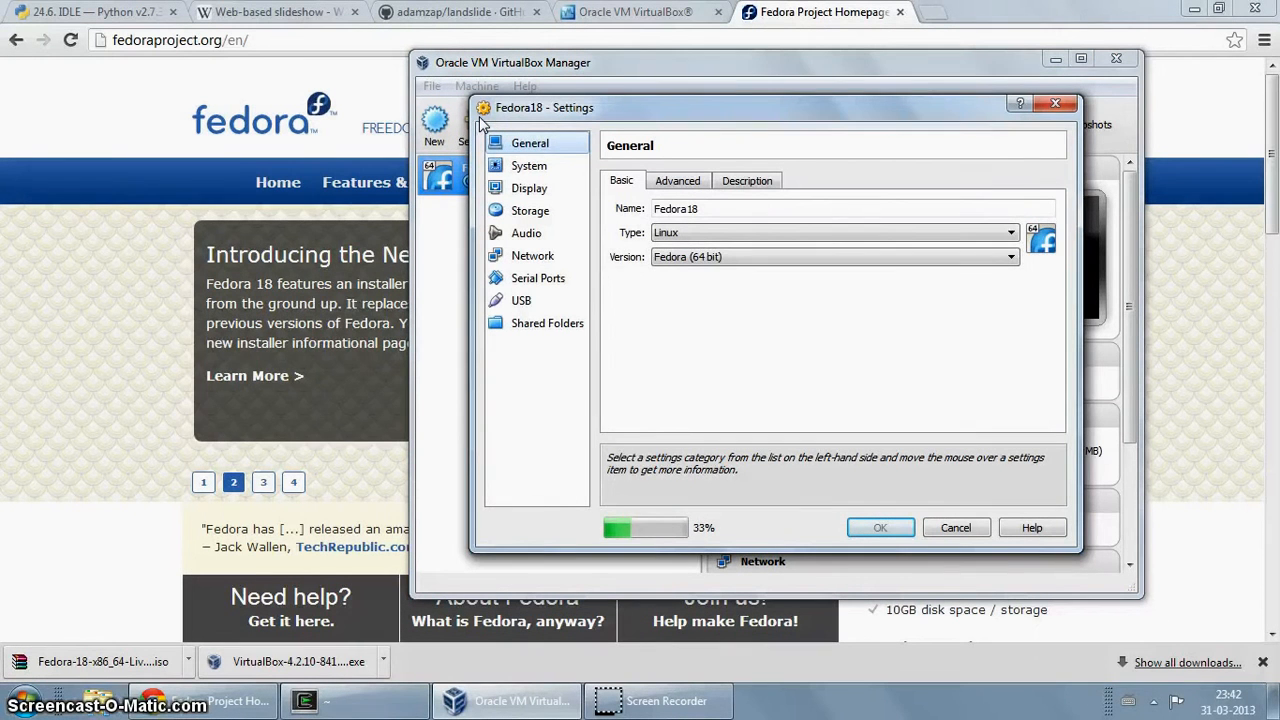
left_click(529, 165)
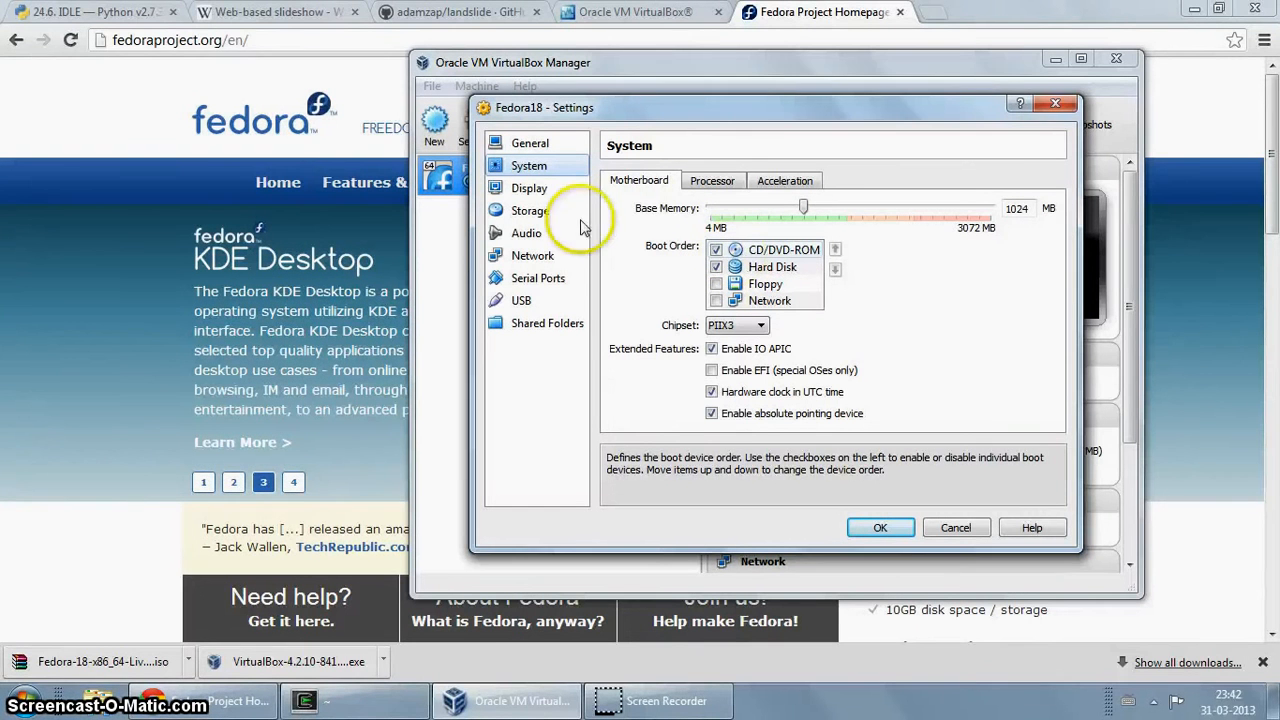
left_click(530, 212)
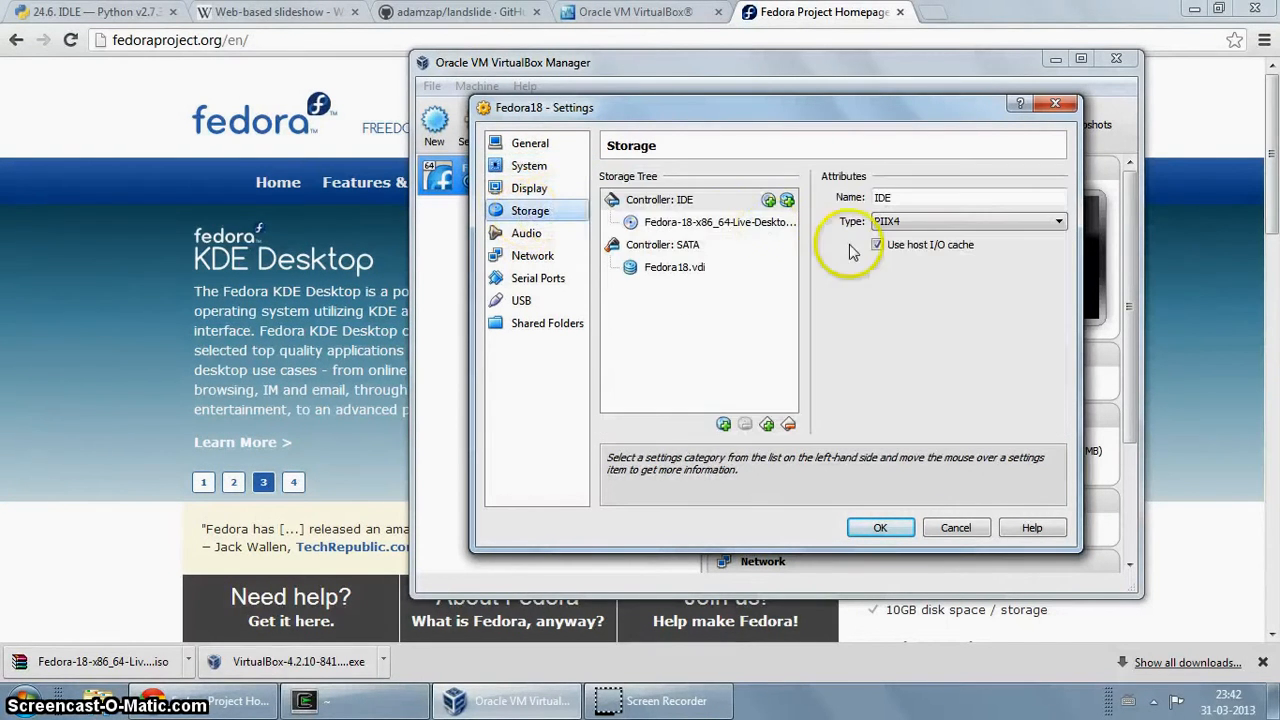
left_click(708, 223)
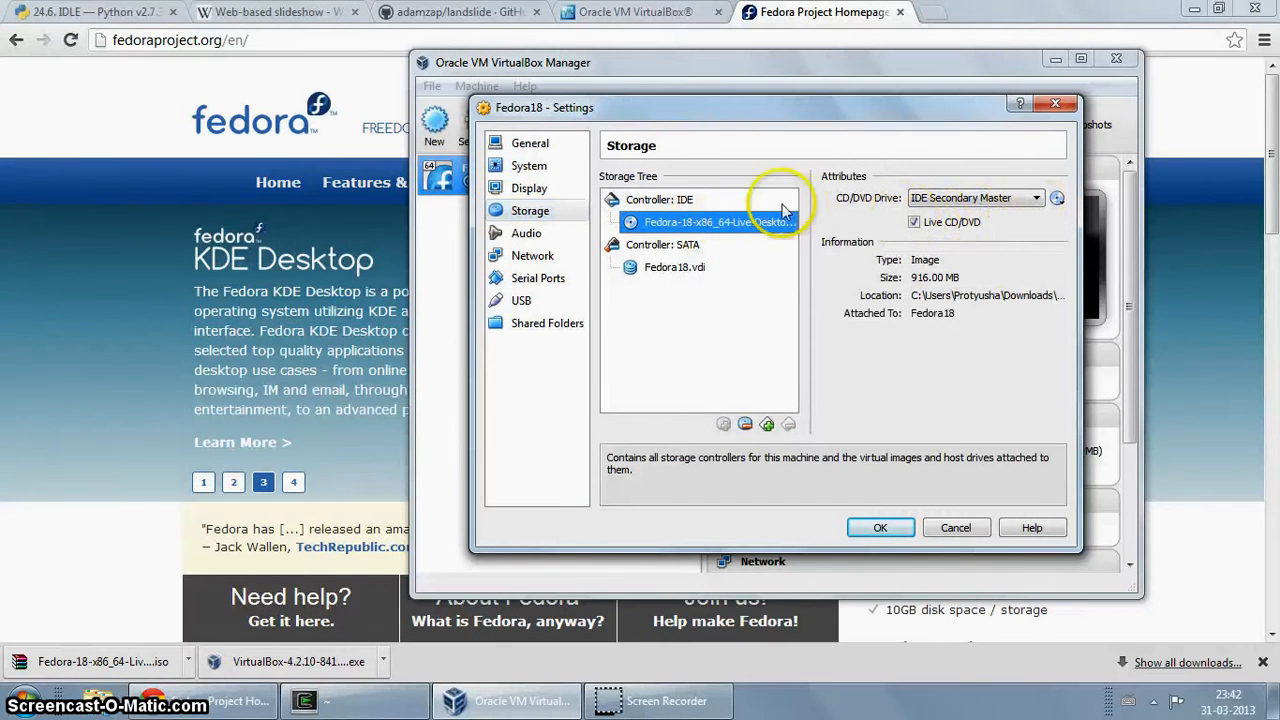
left_click(745, 424)
left_click(737, 376)
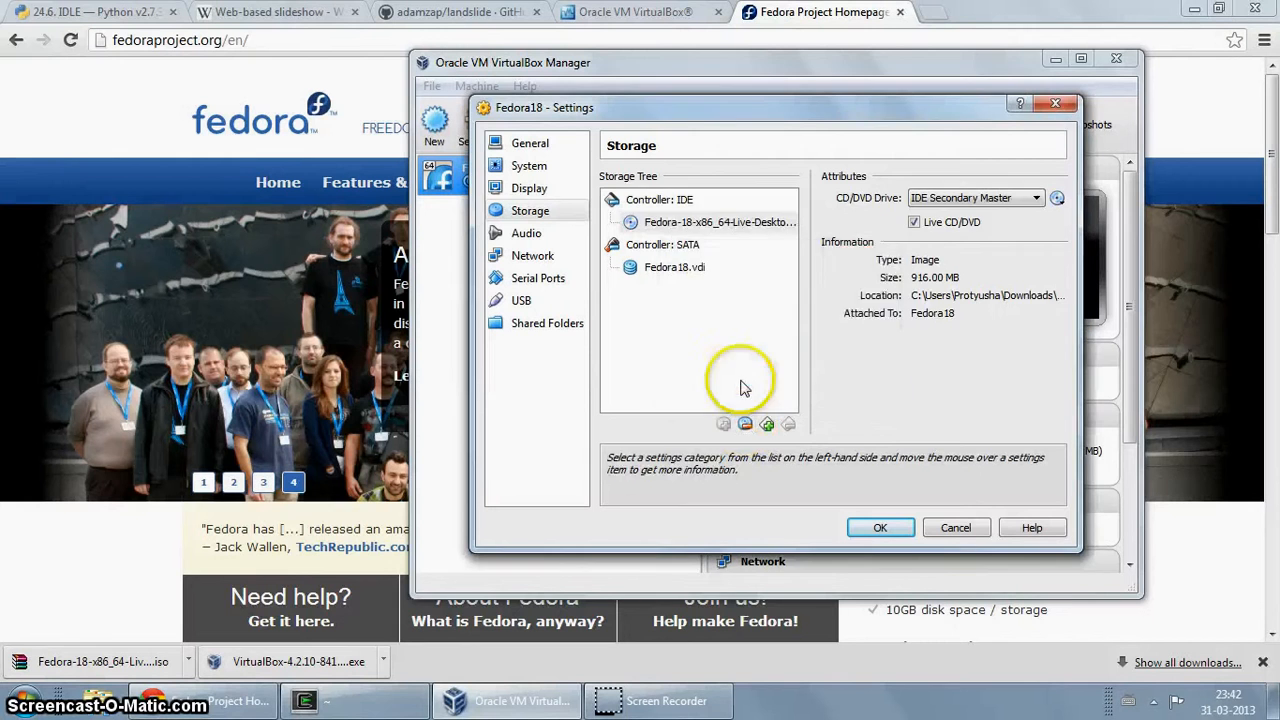
left_click(700, 201)
left_click(882, 528)
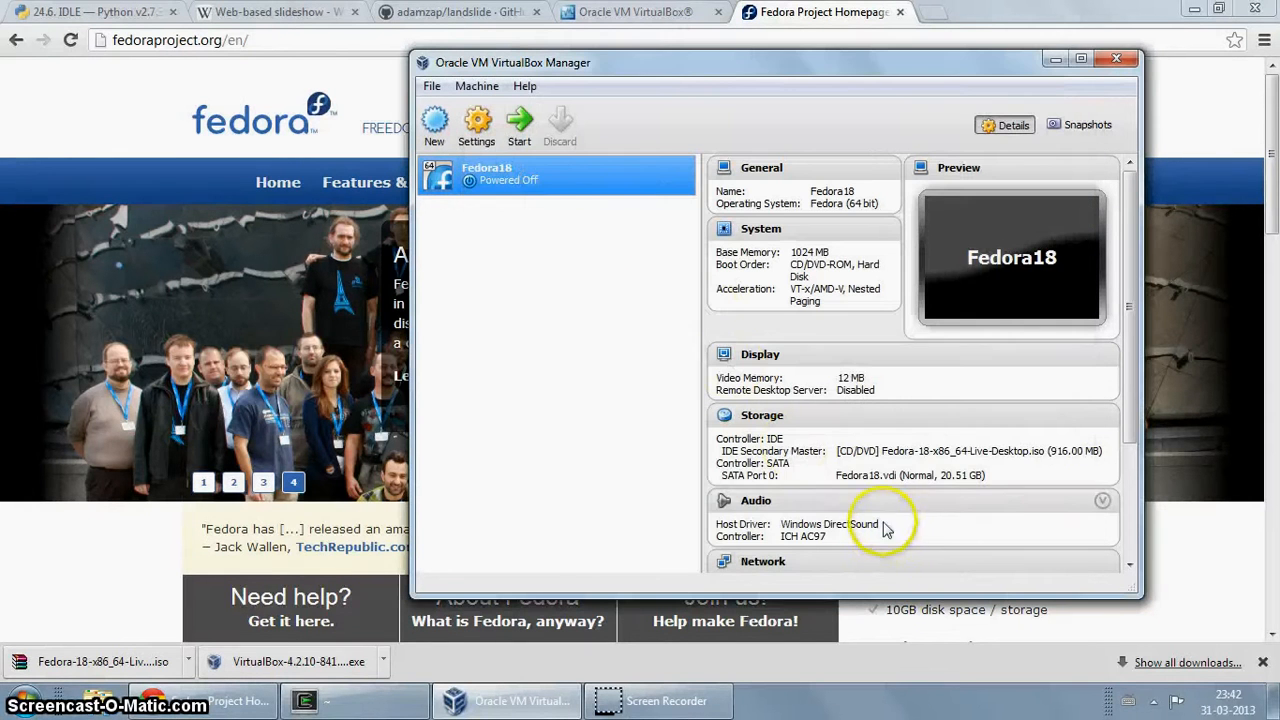
Start the Fedora18 virtual machine and boot the Fedora entry from the GRUB menu
left_click(522, 132)
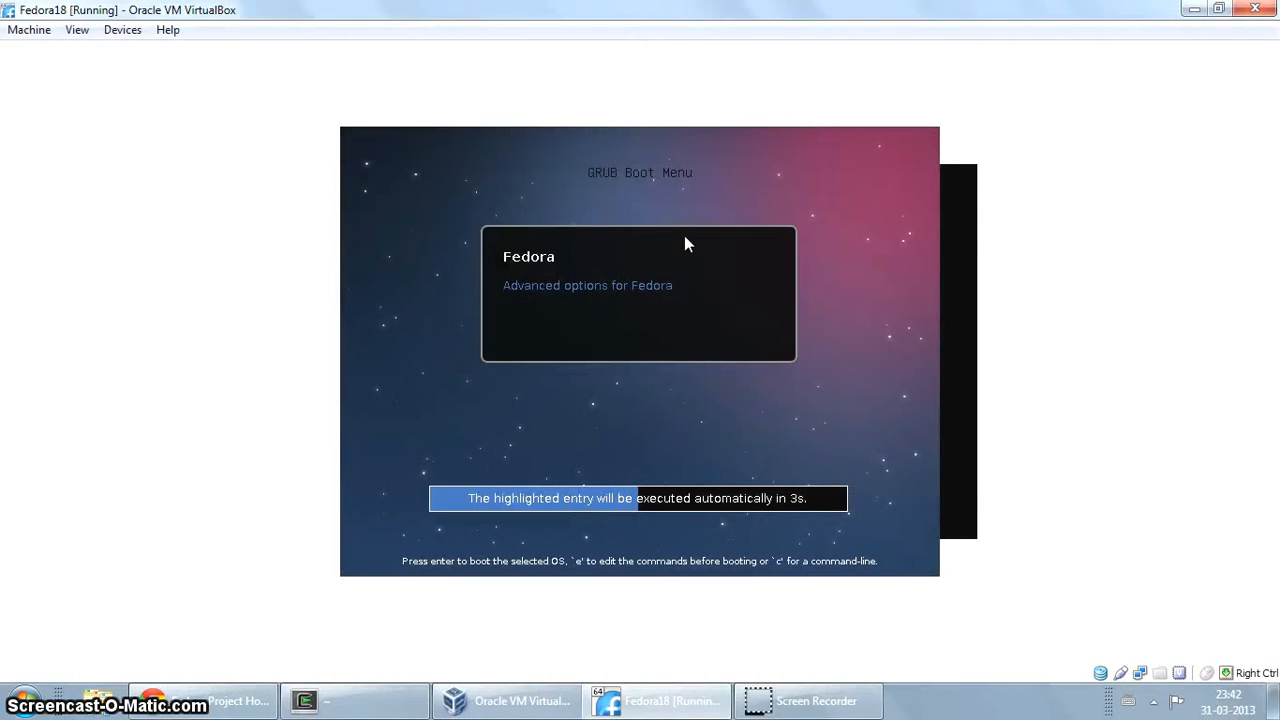
key("Down")
key("Up")
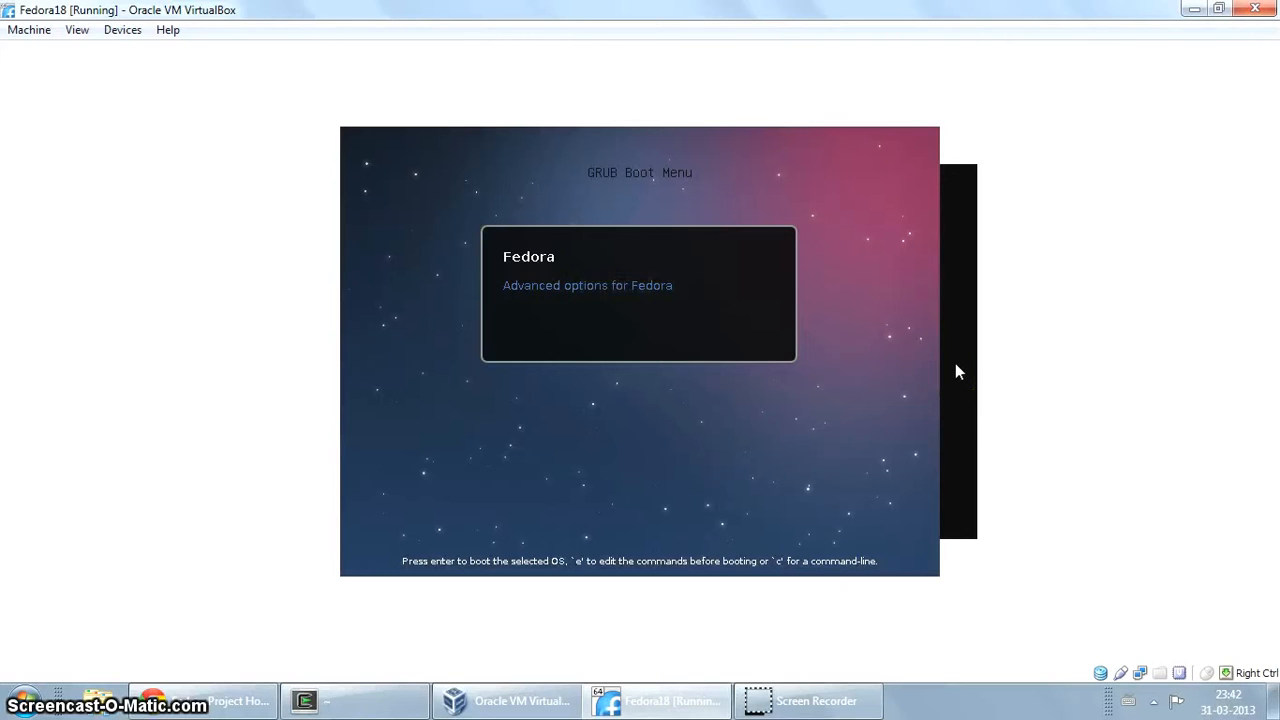
key("Return")
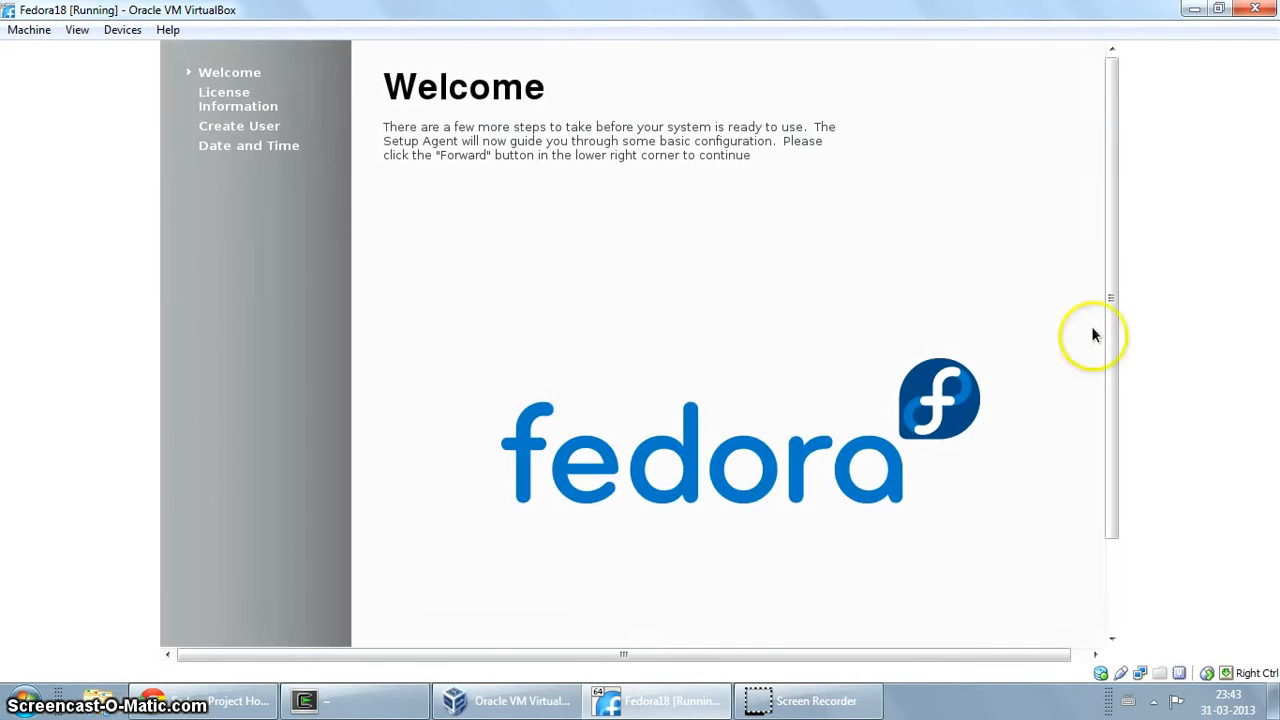
Continue past the Welcome page, read the license information, and proceed to user creation
left_click_drag(1113, 370, 1094, 540)
left_click(1047, 601)
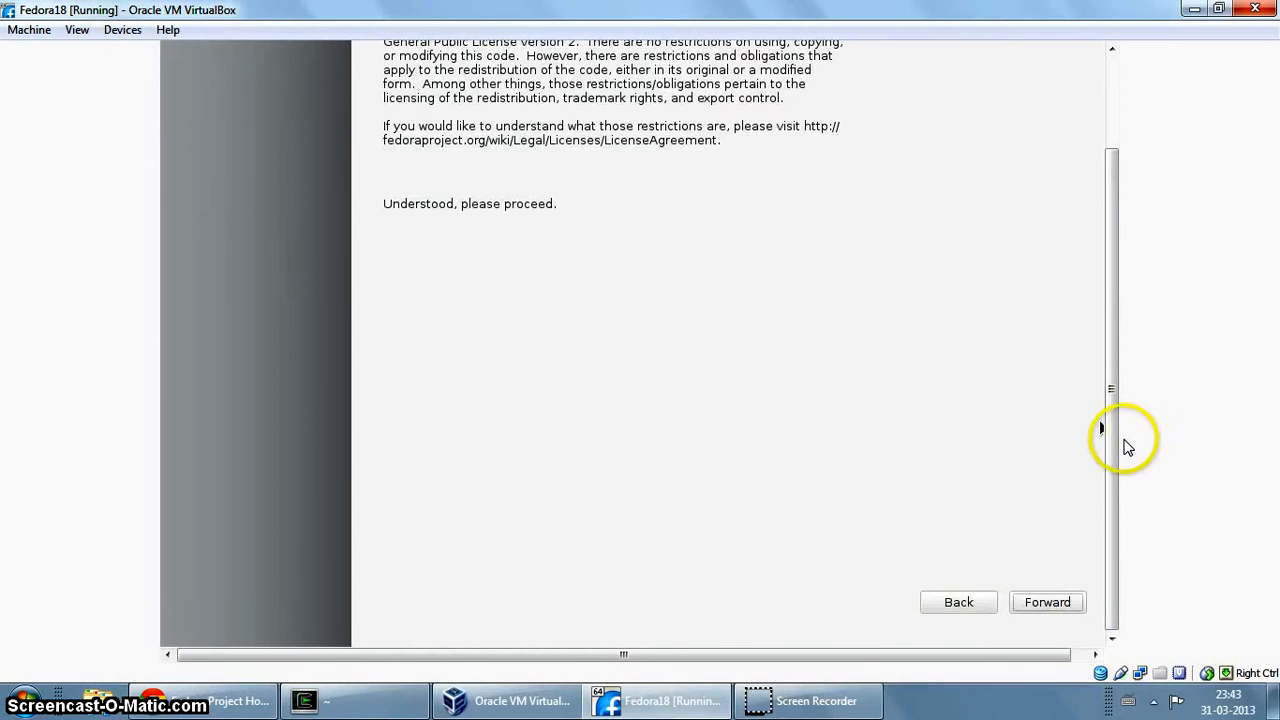
left_click_drag(1108, 437, 1100, 251)
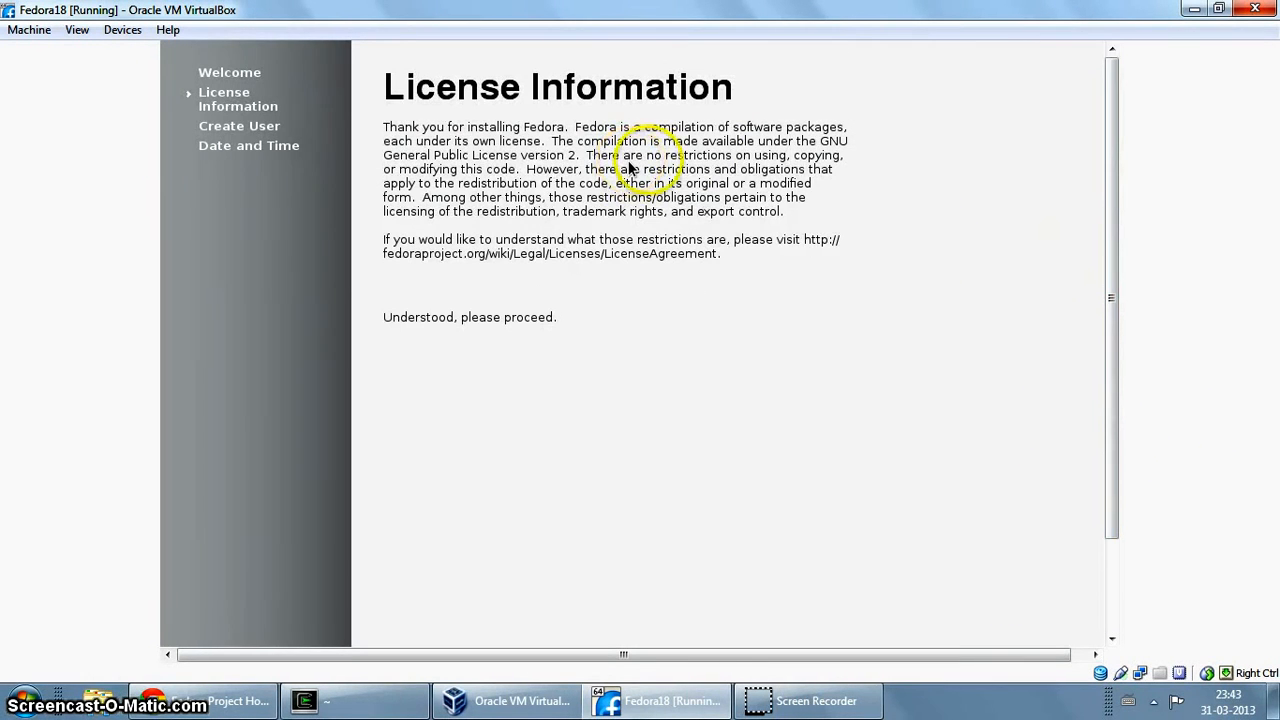
mouse_move(1114, 372)
left_mouse_down()
mouse_move(1107, 452)
mouse_move(1115, 392)
left_mouse_up()
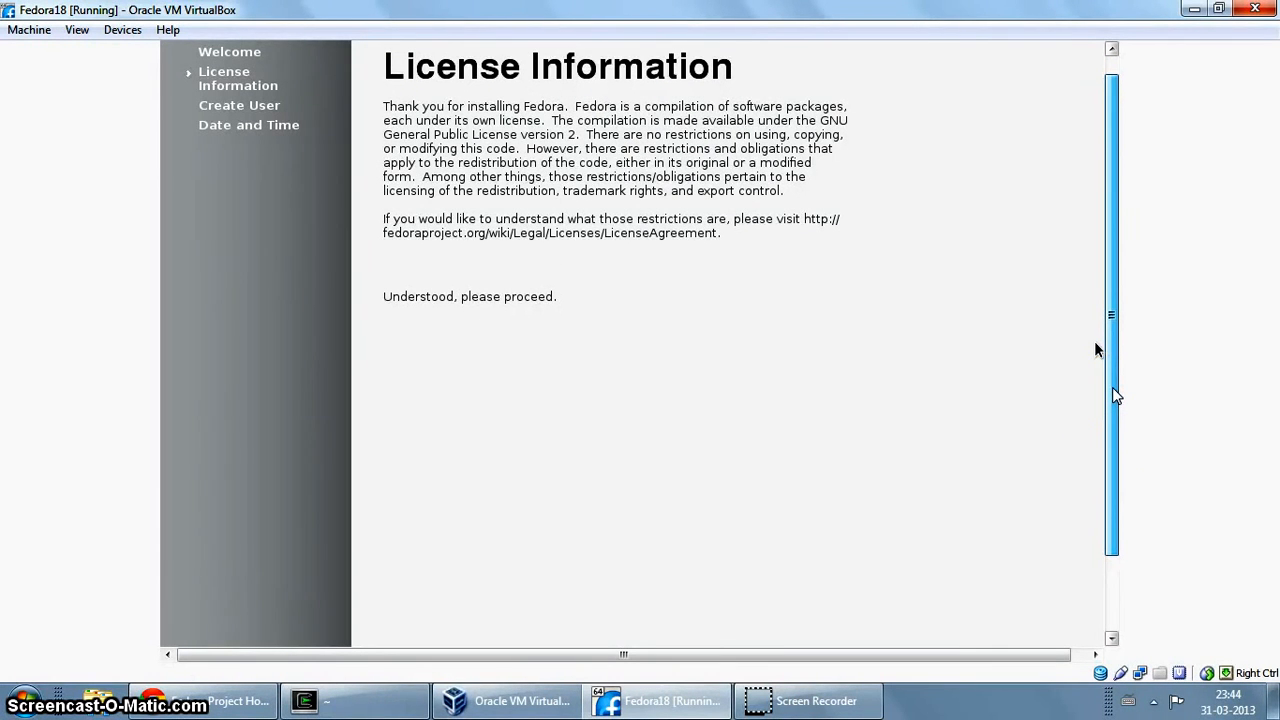
left_click_drag(1113, 388, 1113, 387)
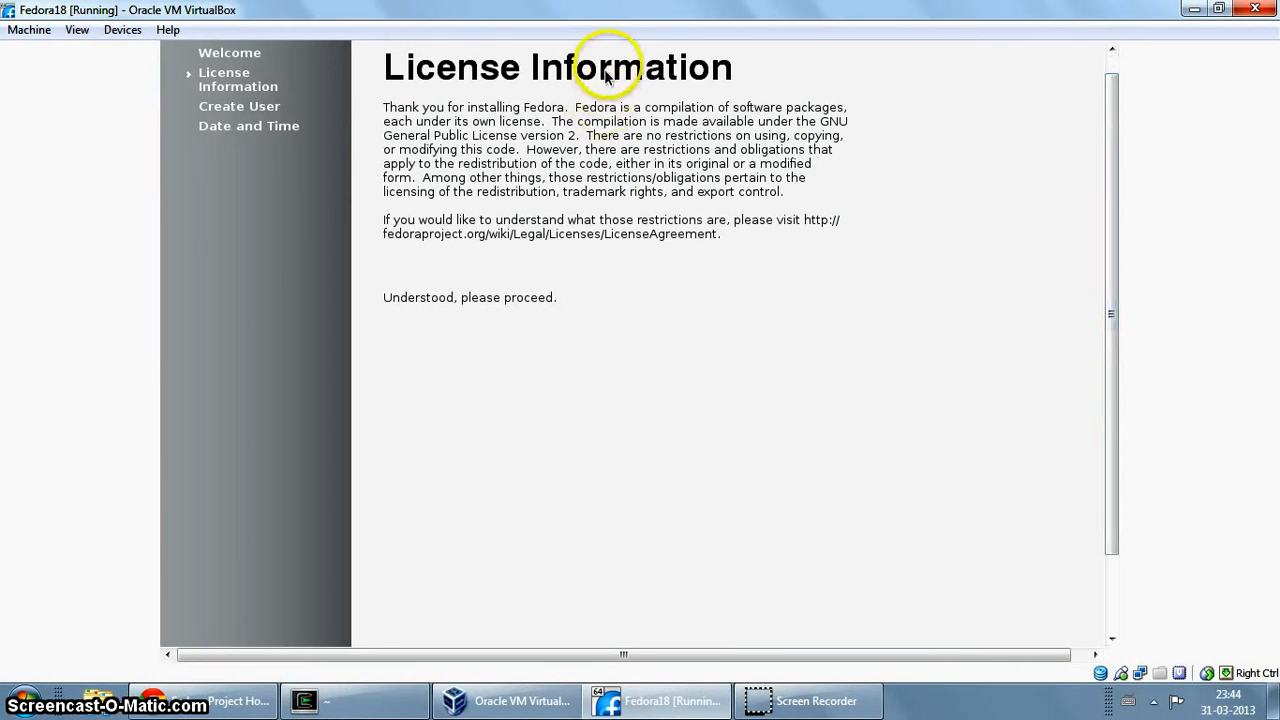
left_click(1071, 276)
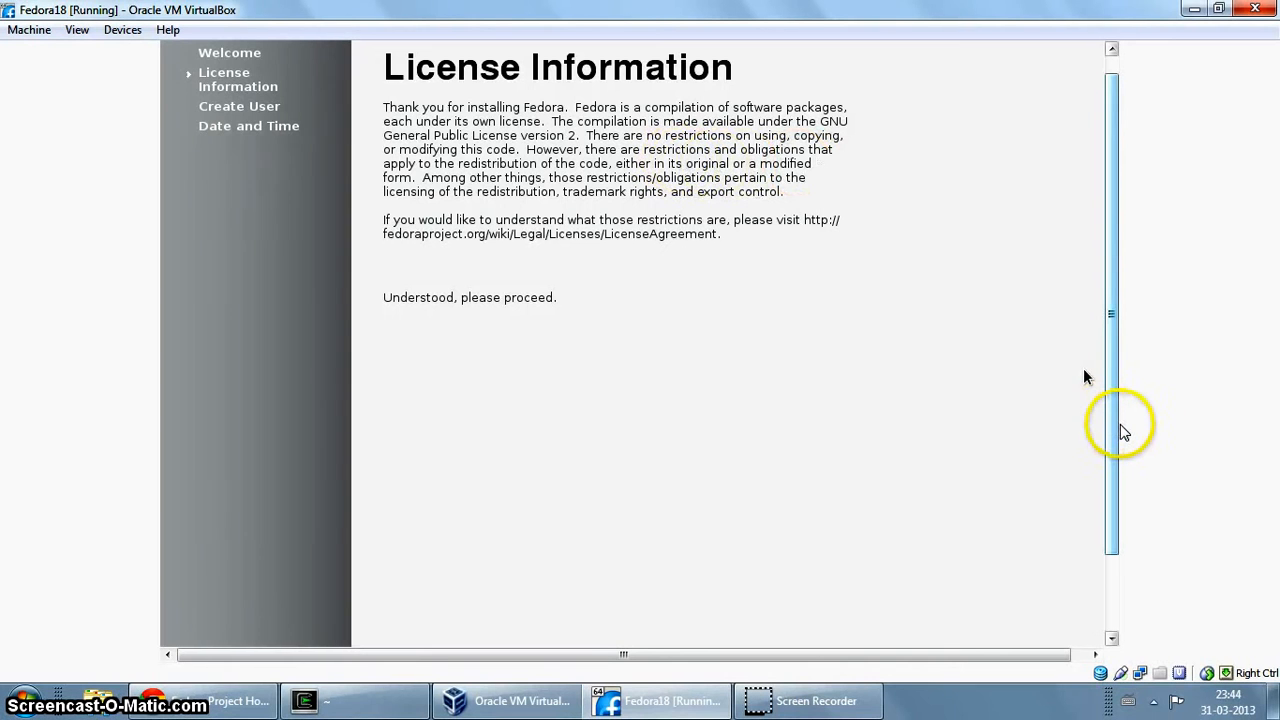
scroll(1099, 497, "down", 3)
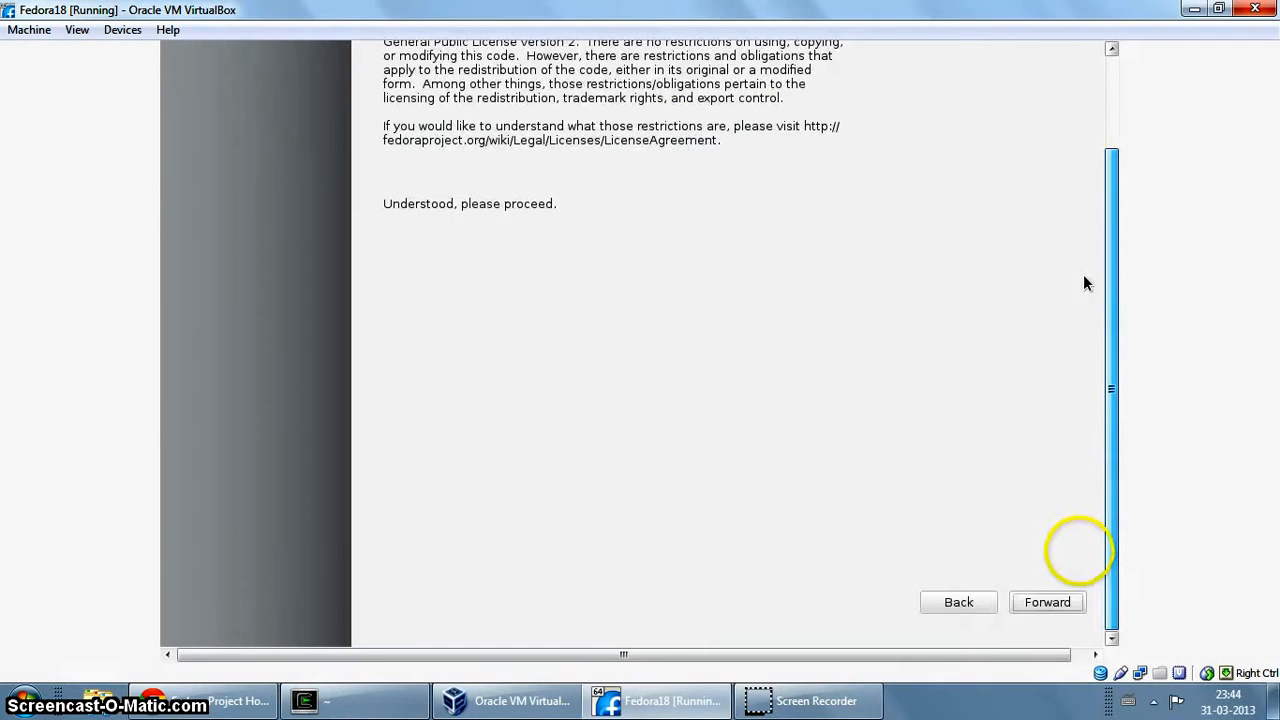
left_click(1045, 602)
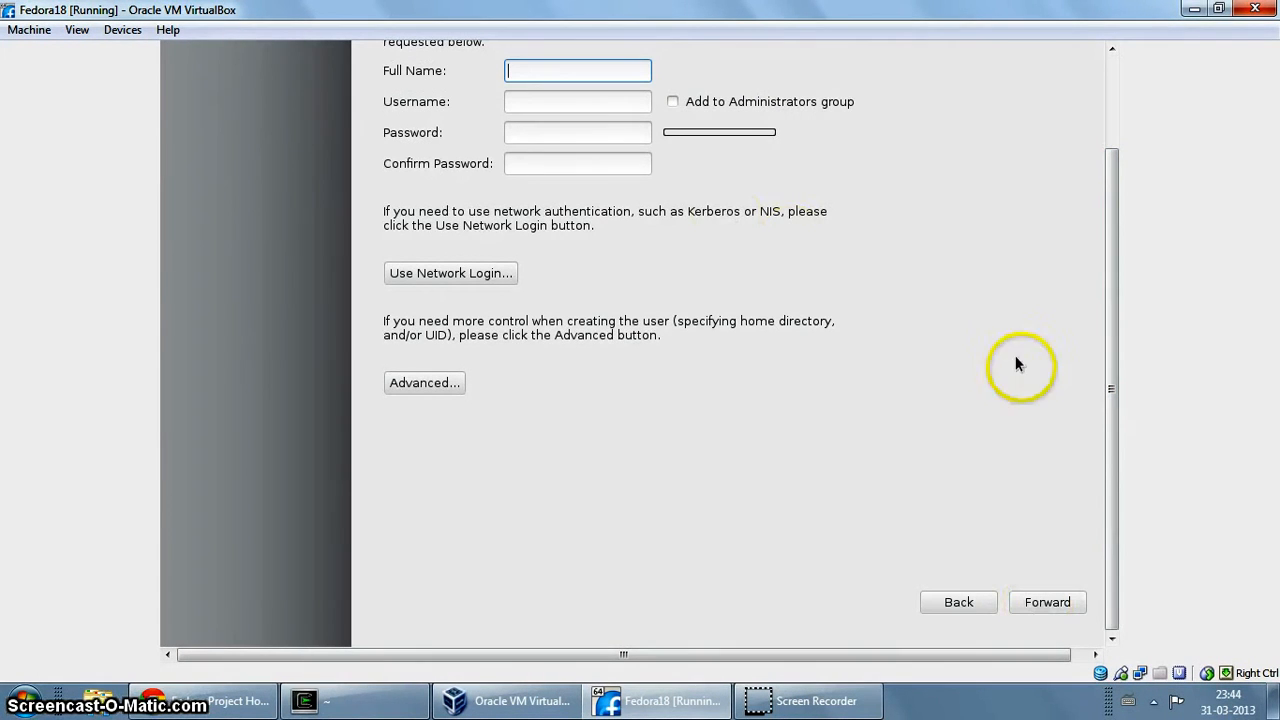
Enter the new user's full name and username, and add the account to the Administrators group
scroll(1088, 400, "up", 3)
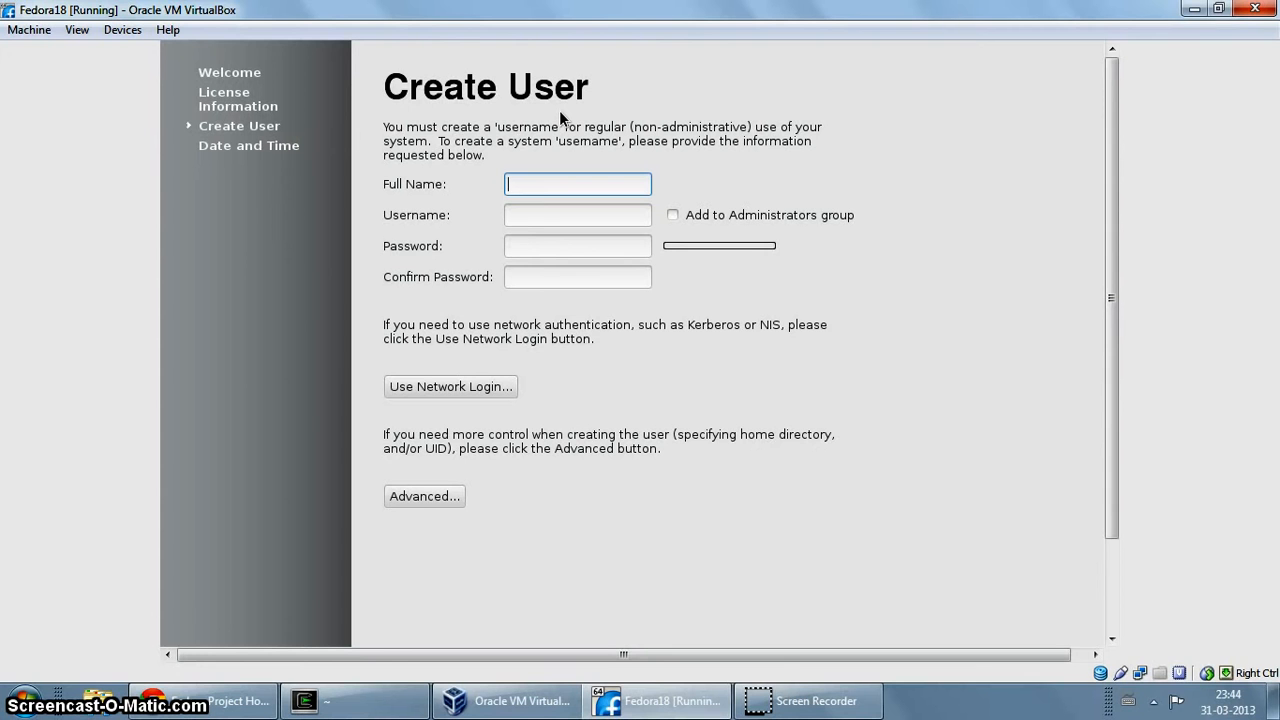
type("Amit Saha")
key("Tab")
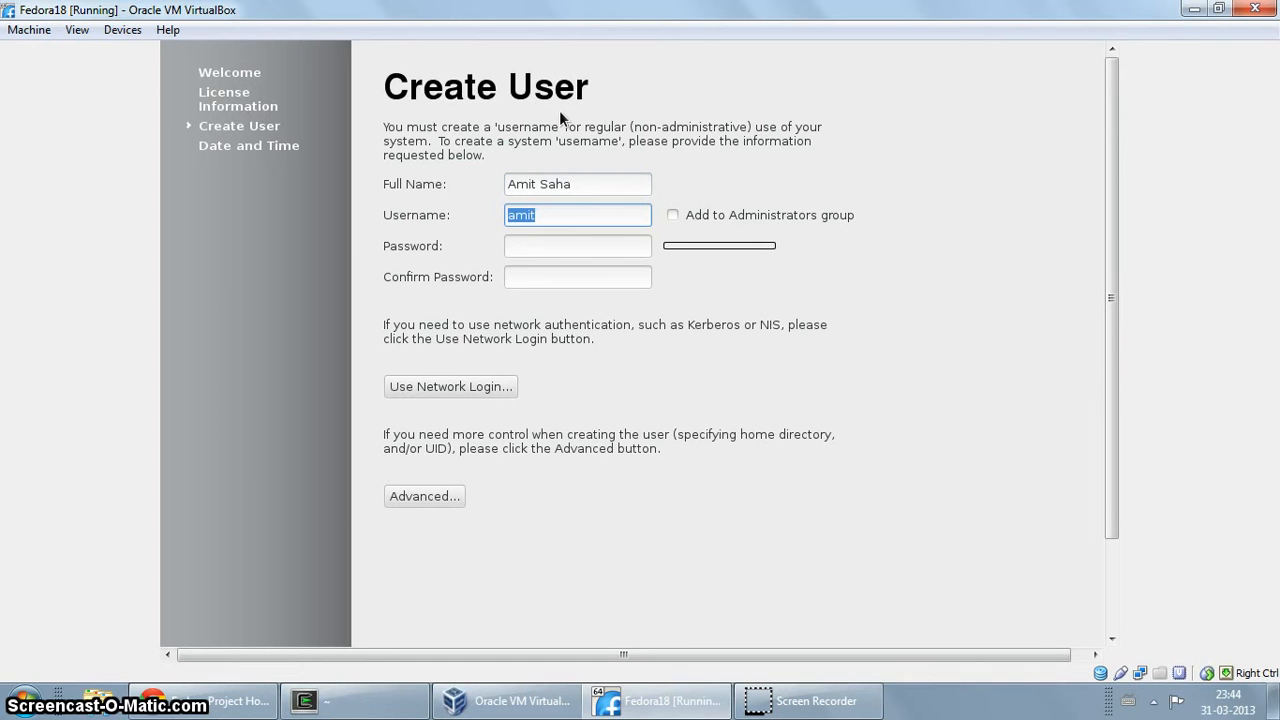
type("gn")
key("BackSpace")
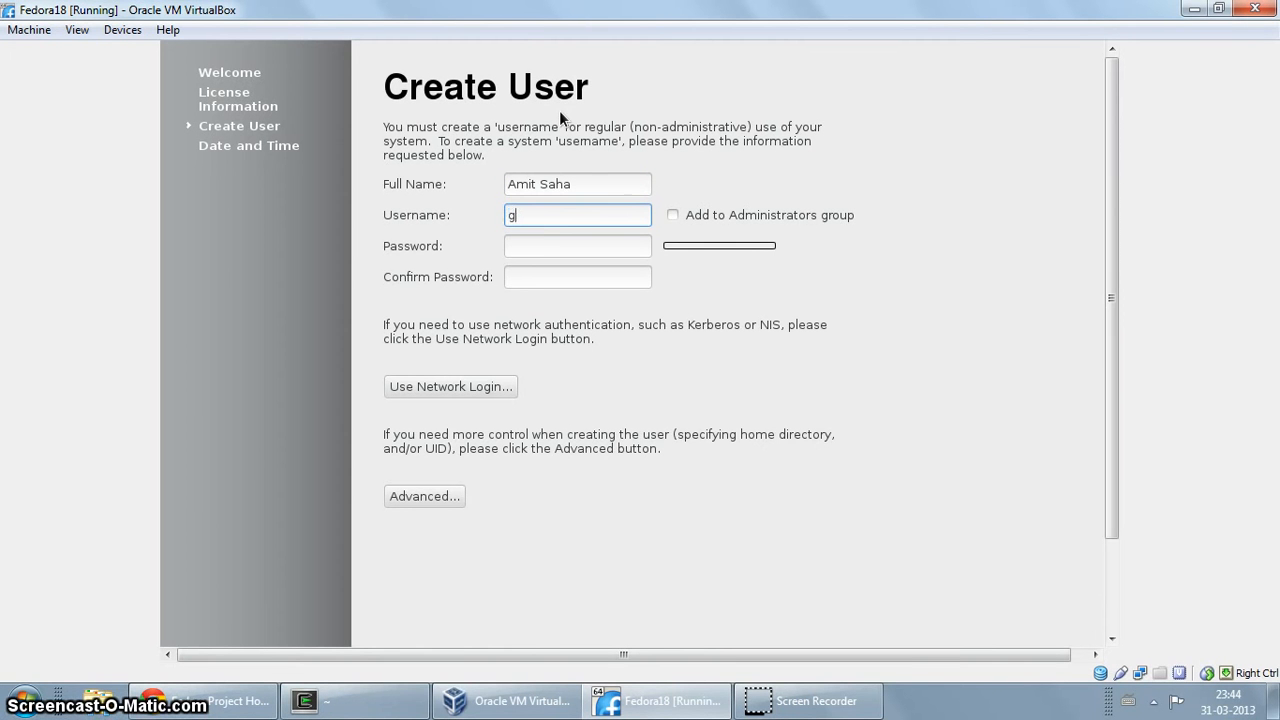
type("ene")
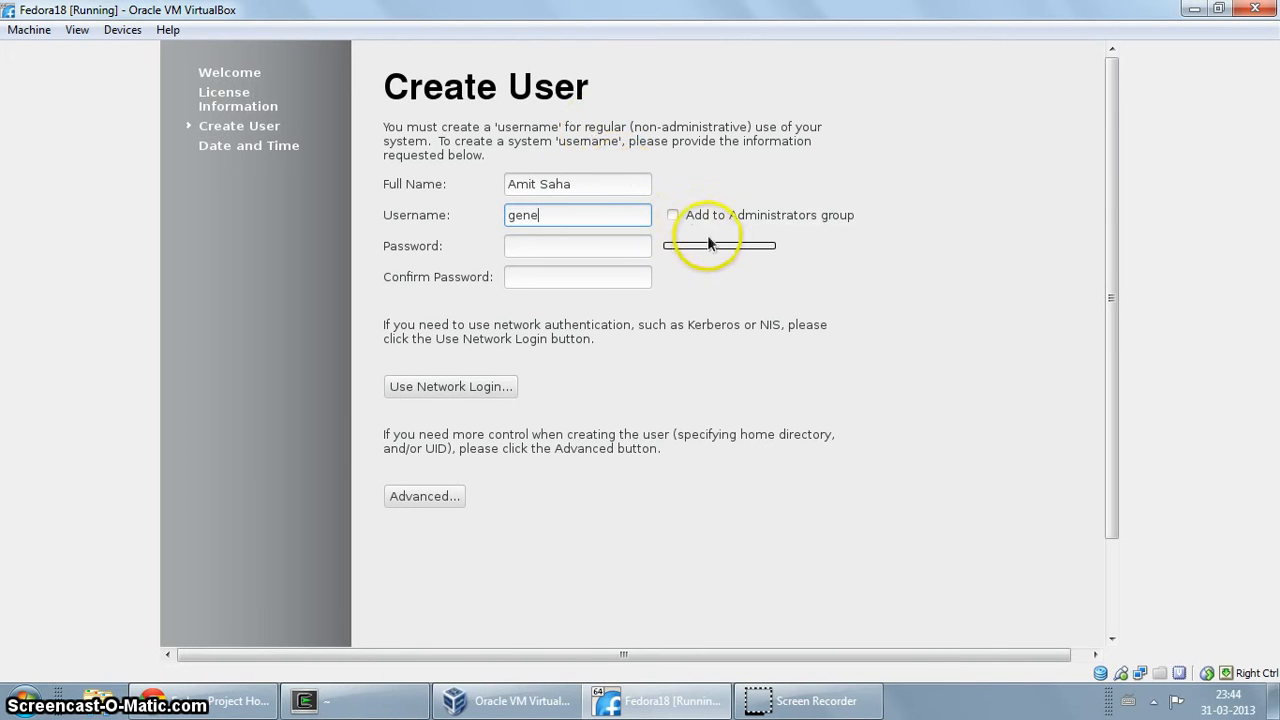
left_click(673, 218)
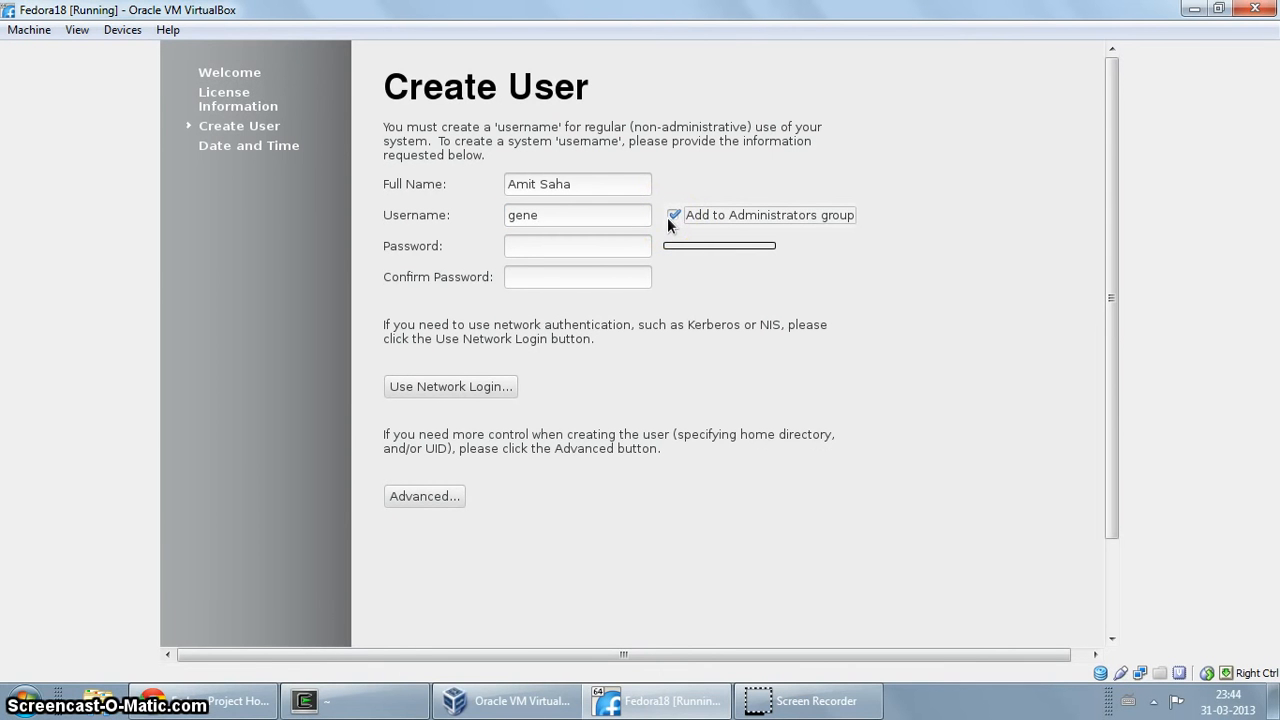
Enter the new account's password and confirm it
left_click(544, 249)
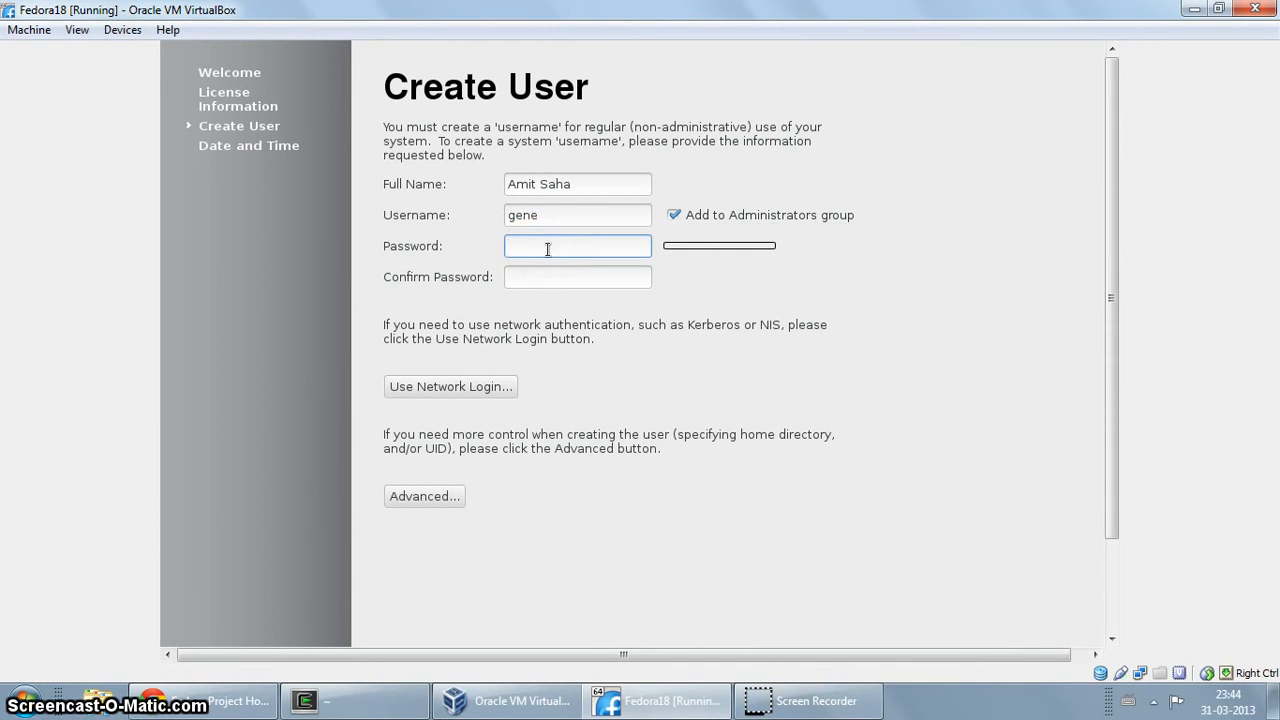
type("•••")
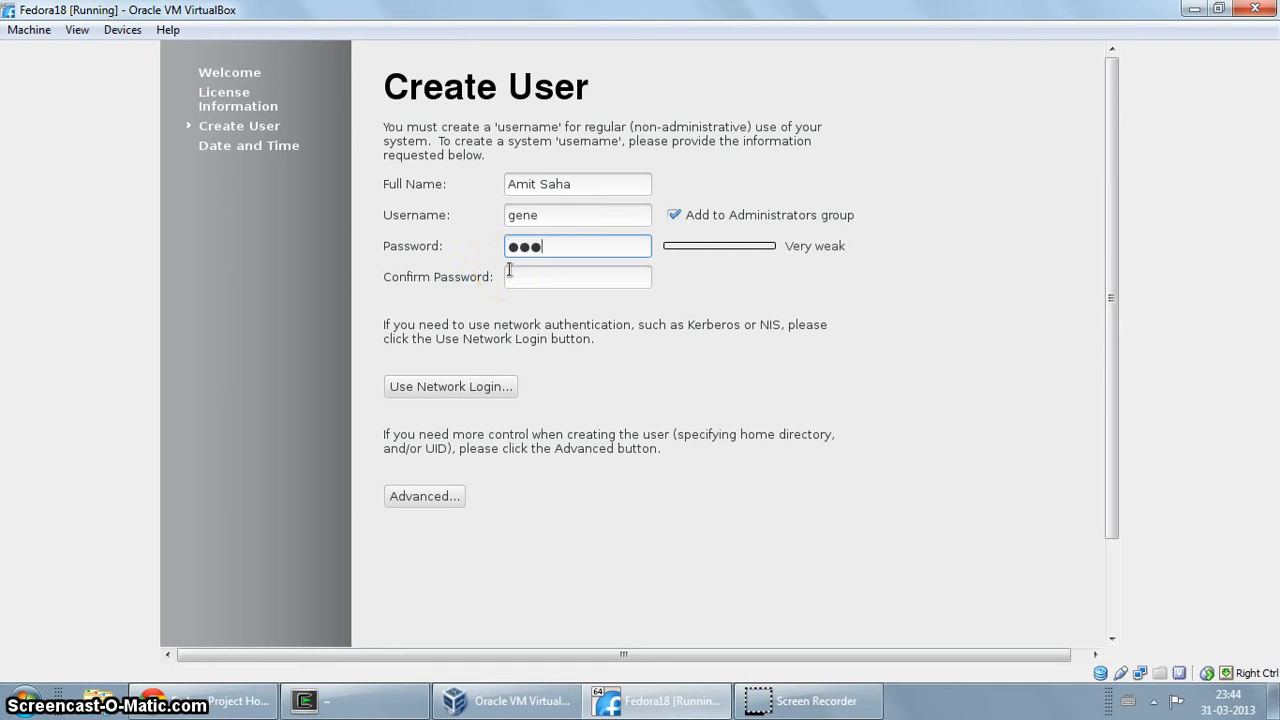
type("•••")
key("Tab")
type("••••••")
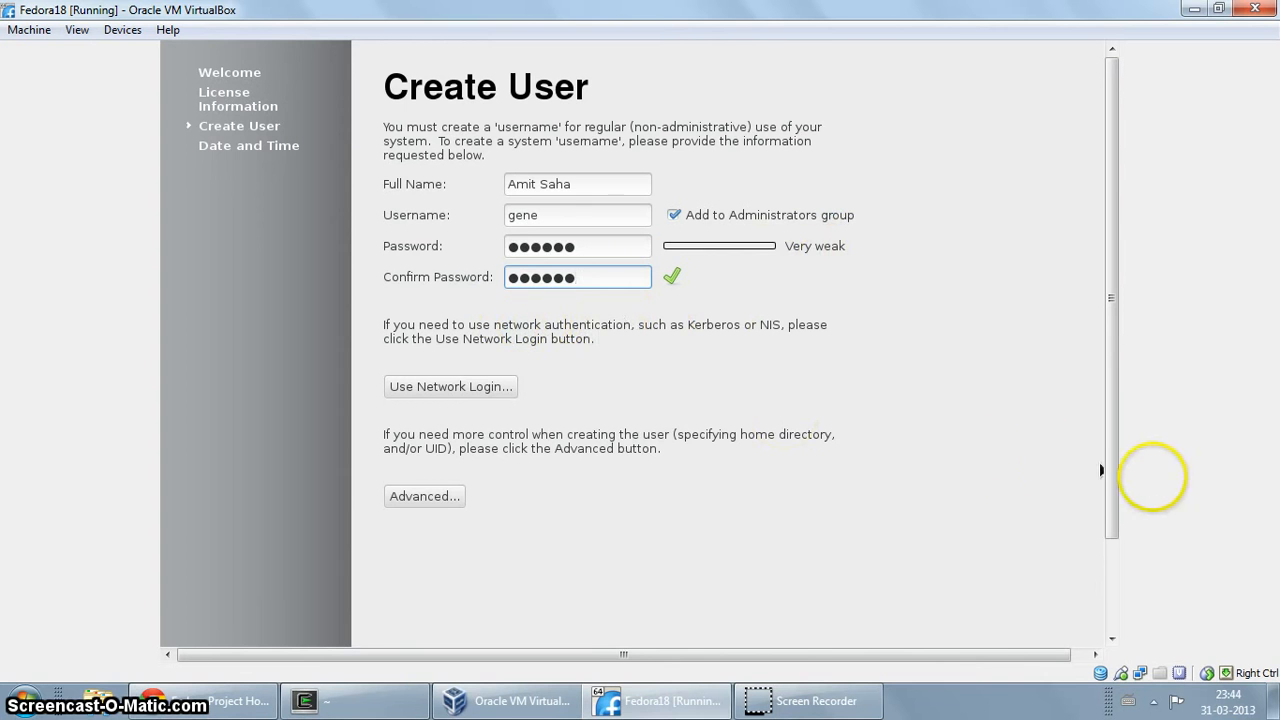
Submit the user details and finish the first-boot setup with the default network time synchronization
left_click_drag(1115, 475, 1110, 571)
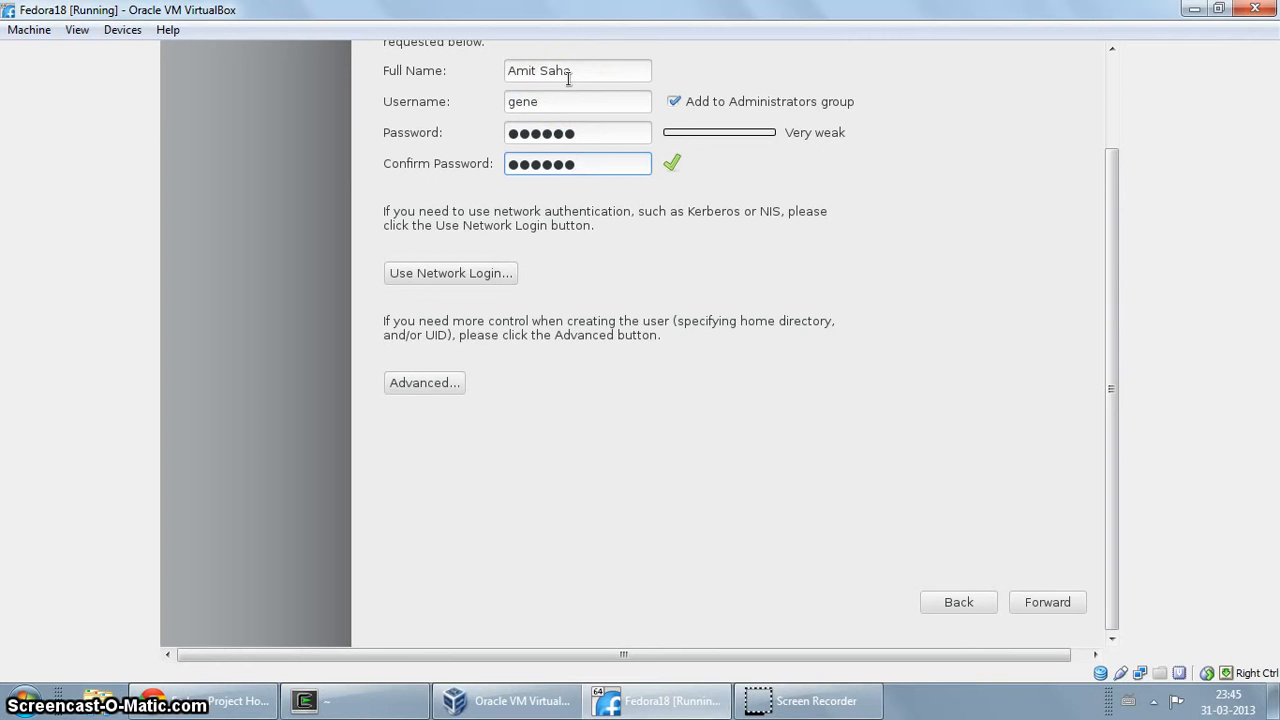
left_click(1039, 601)
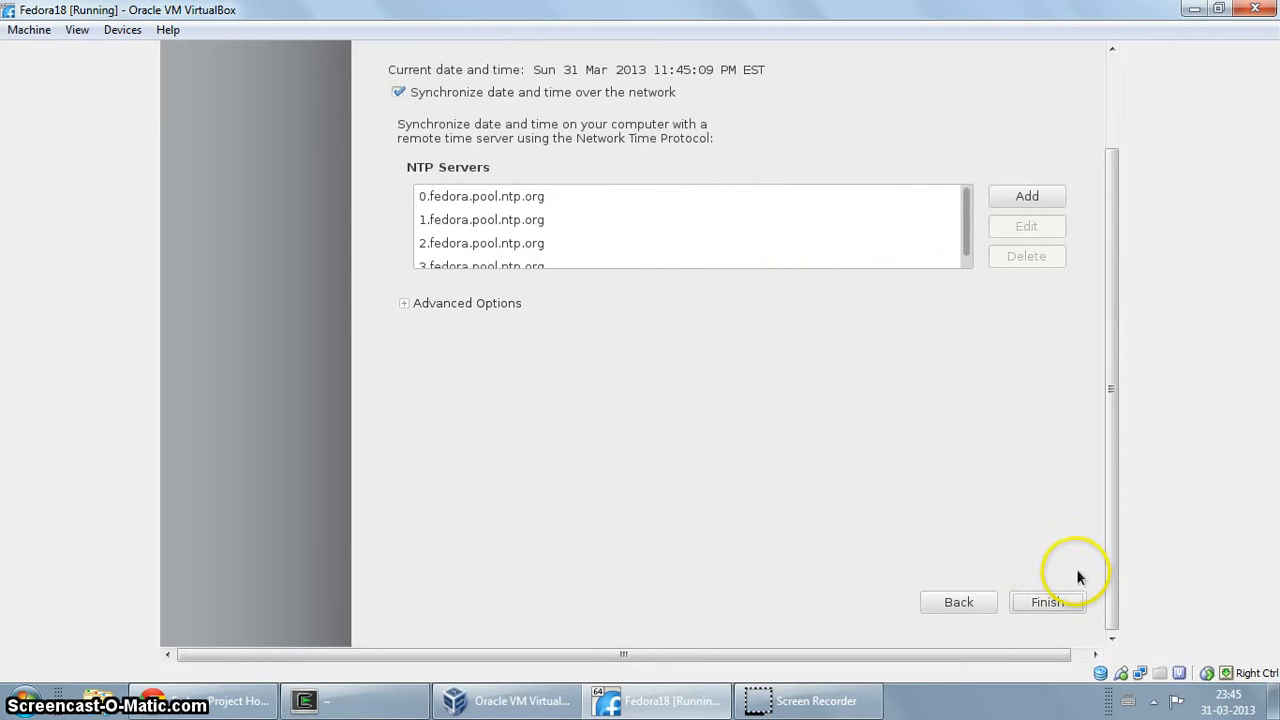
left_click(1048, 602)
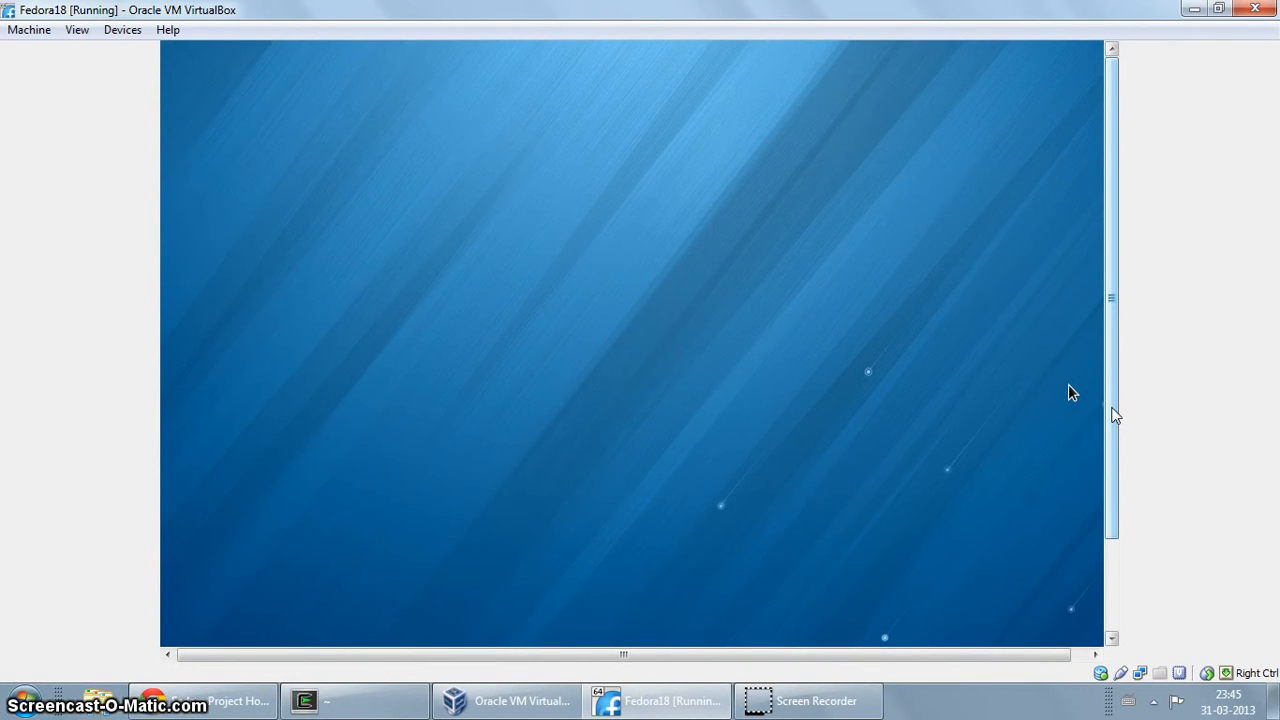
Sign in to the Fedora desktop as the newly created user with the account password
left_click_drag(1114, 416, 1106, 370)
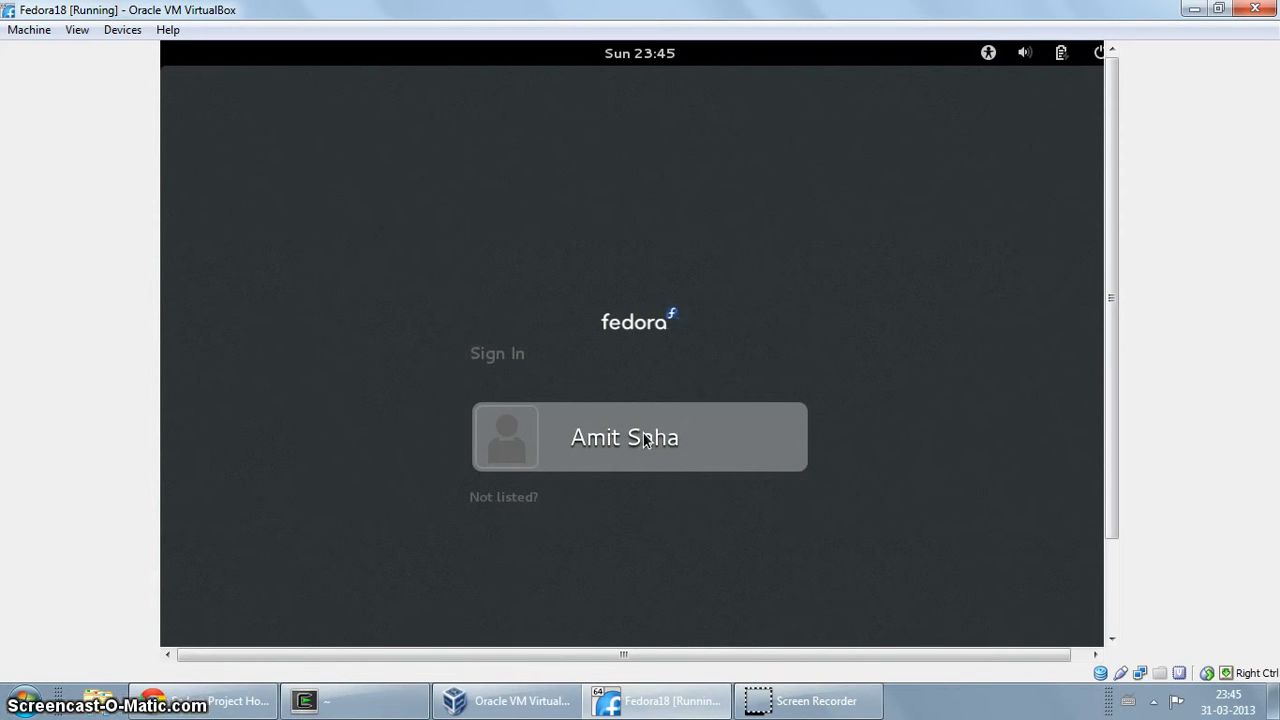
left_click(643, 433)
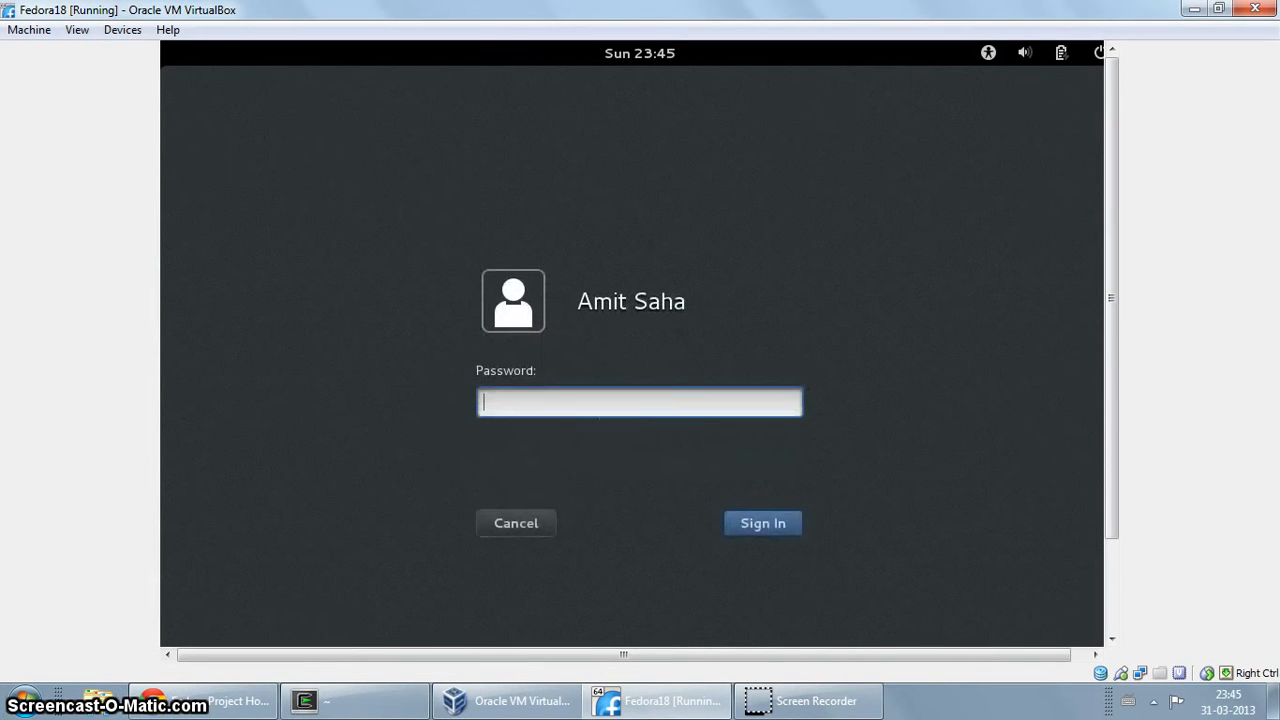
left_click(634, 435)
type("••")
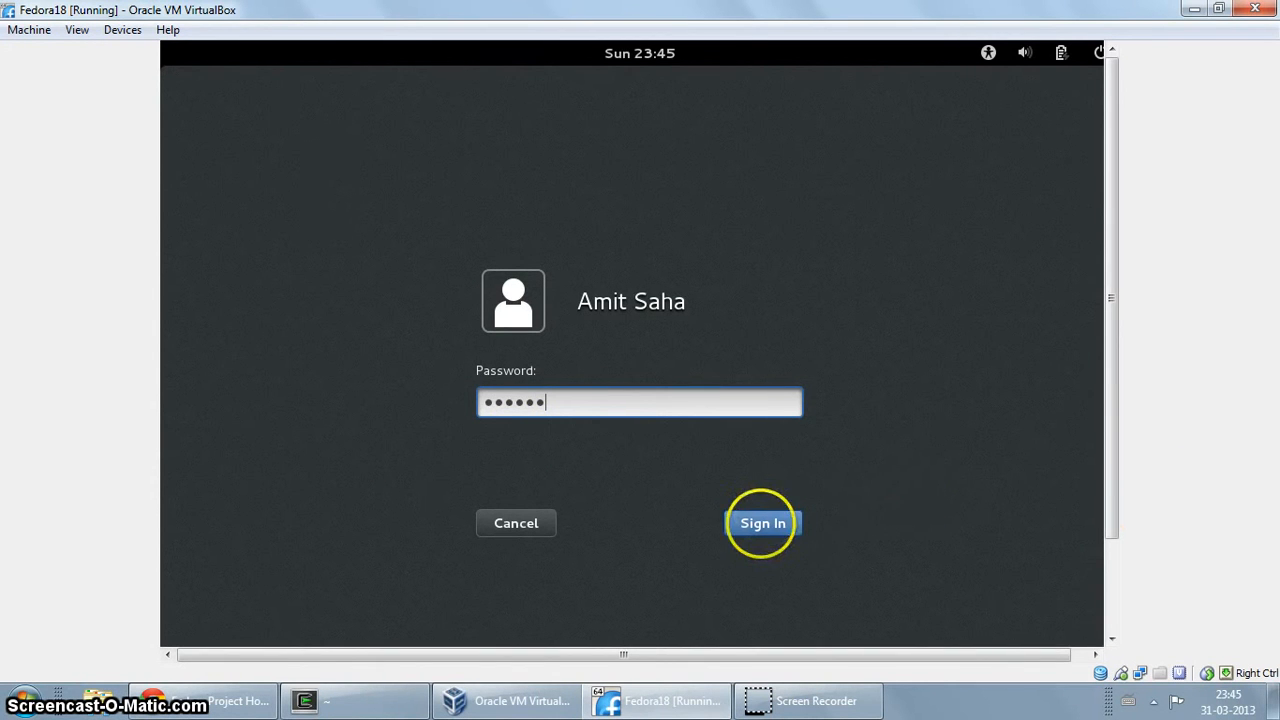
left_click(752, 530)
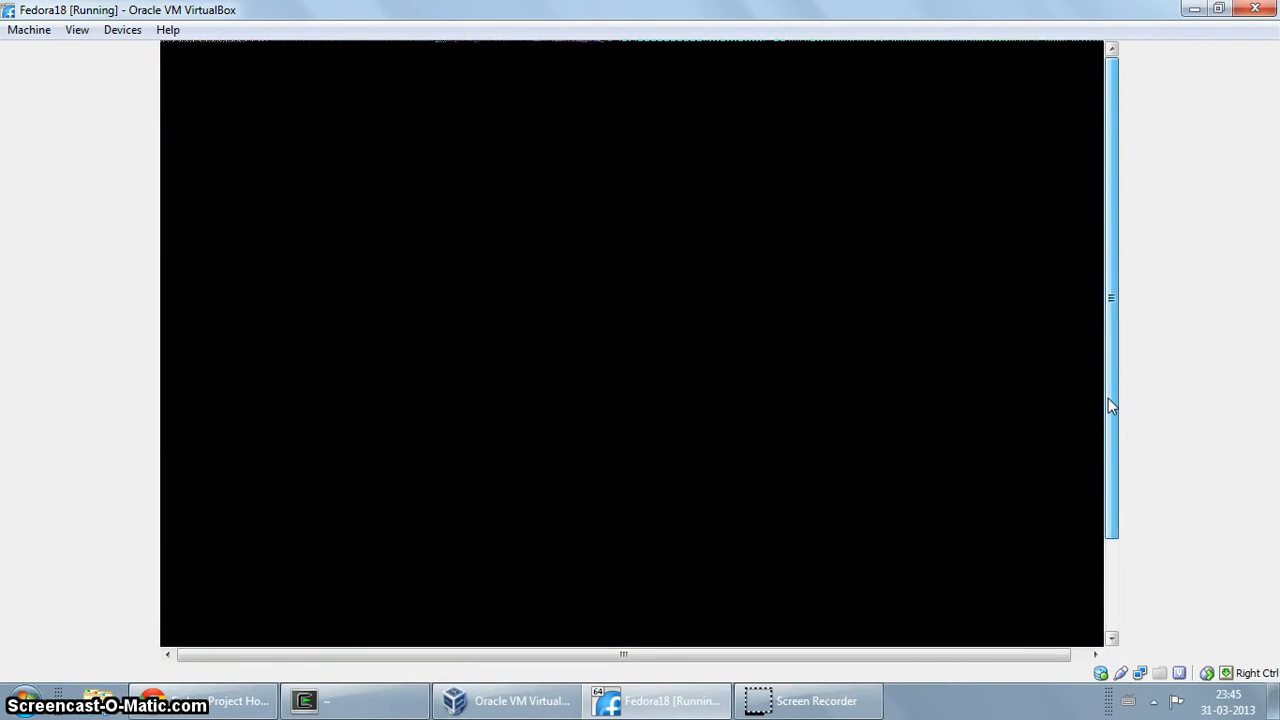
left_click(1084, 395)
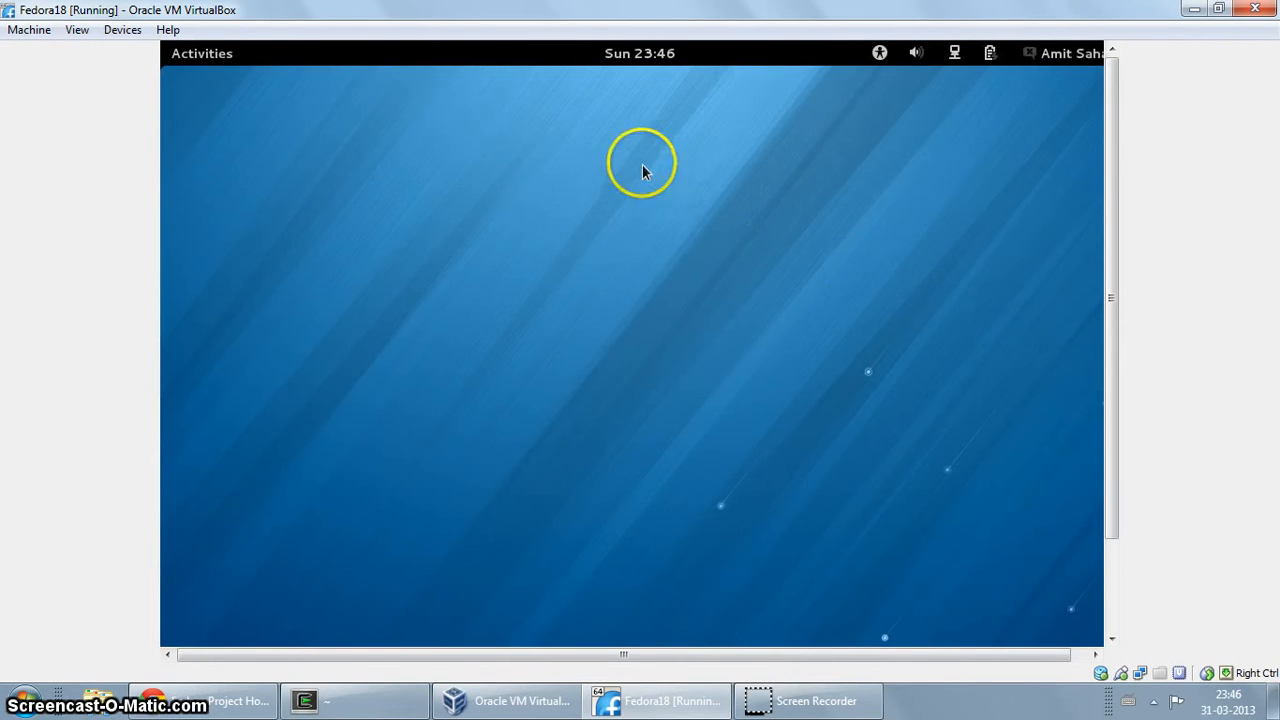
Search the activities overview for "terminal" and open the Terminal application
left_click(214, 60)
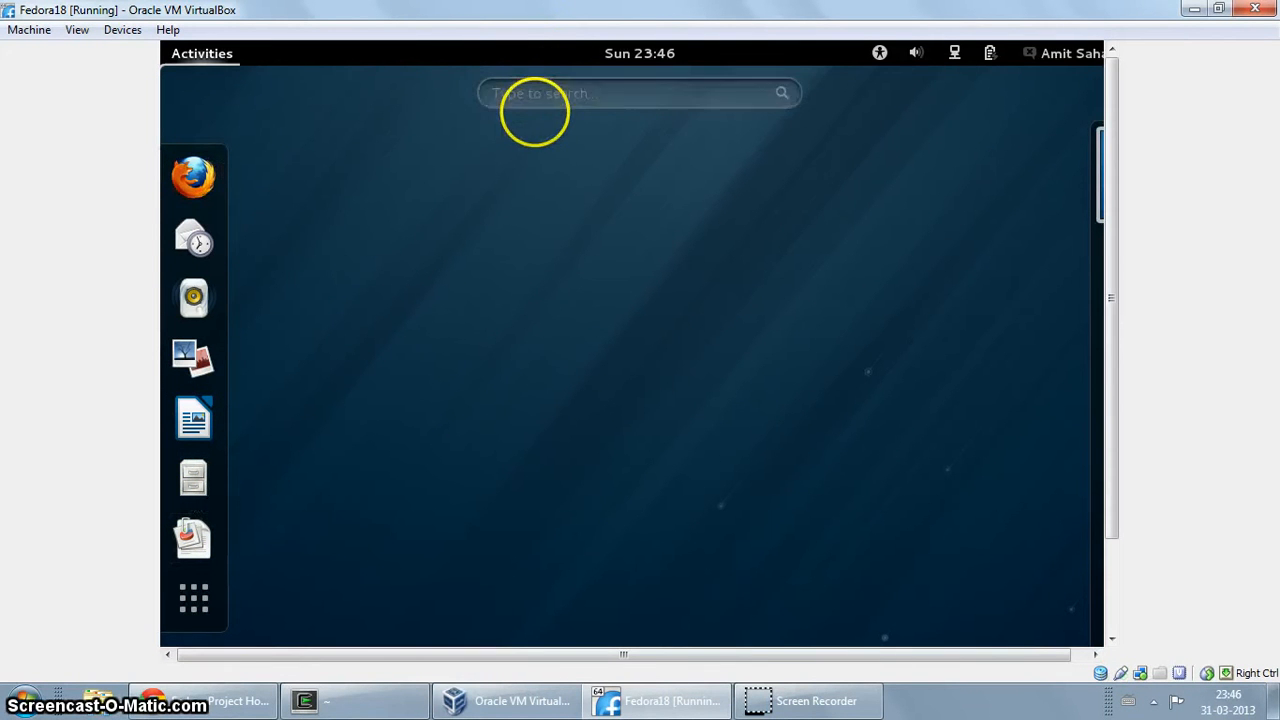
left_click(535, 108)
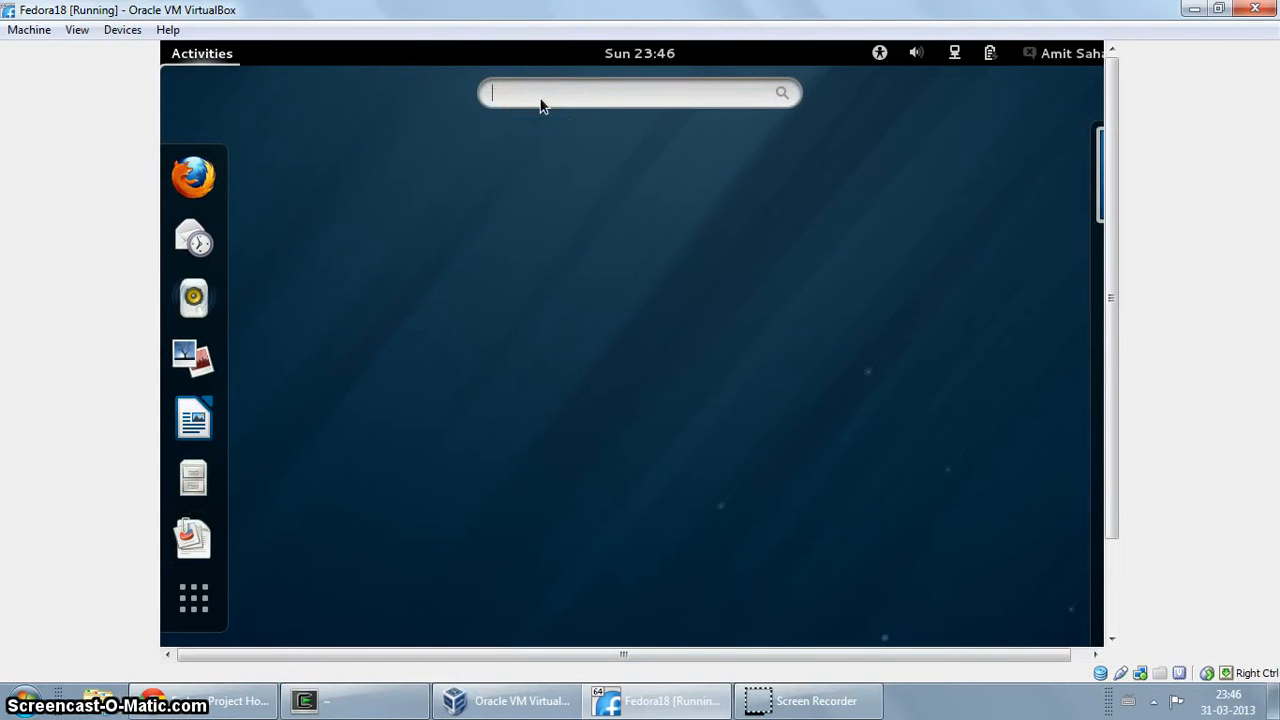
type("terminal")
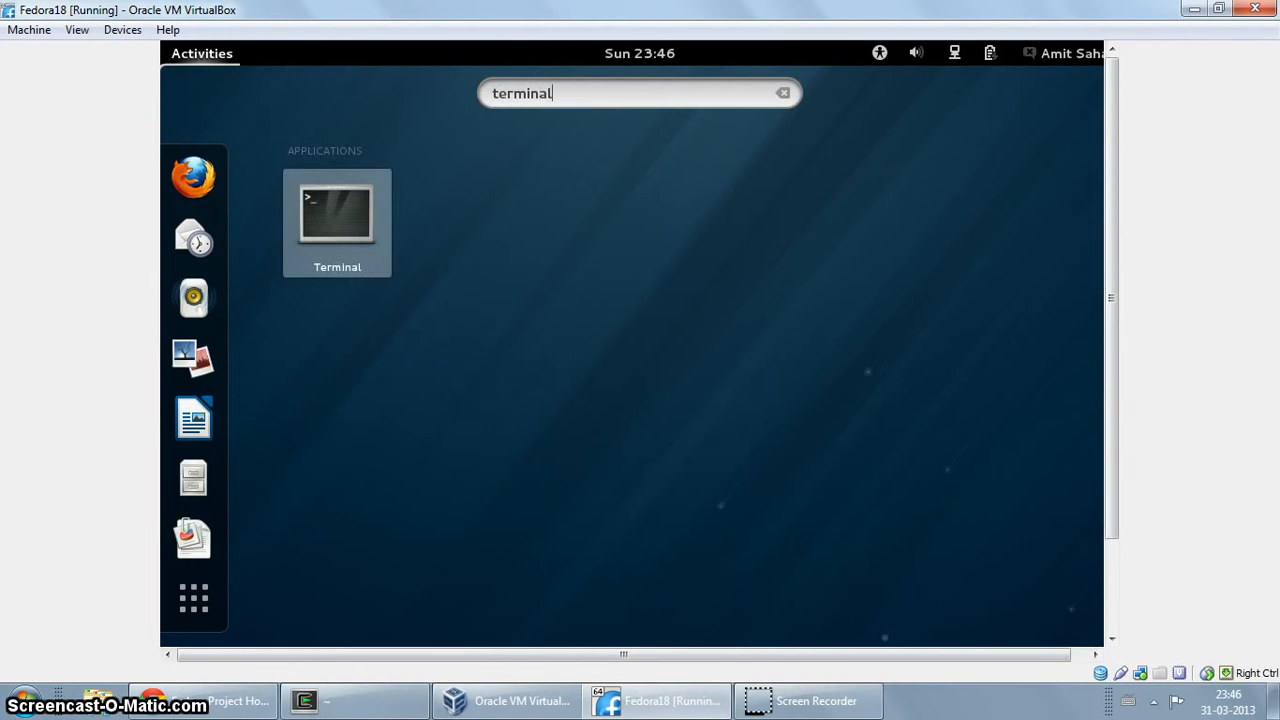
left_click(321, 210)
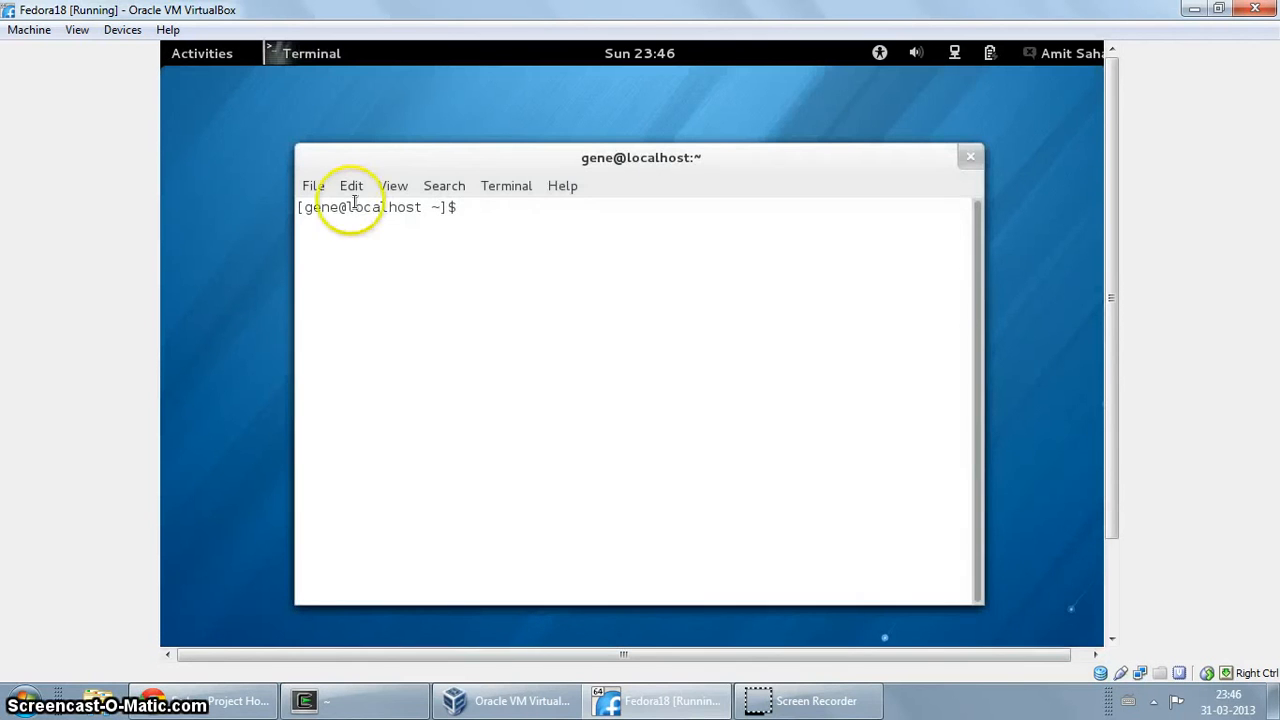
List the home directory's contents with ls and move the terminal window slightly higher on the desktop
type("ls")
key("Return")
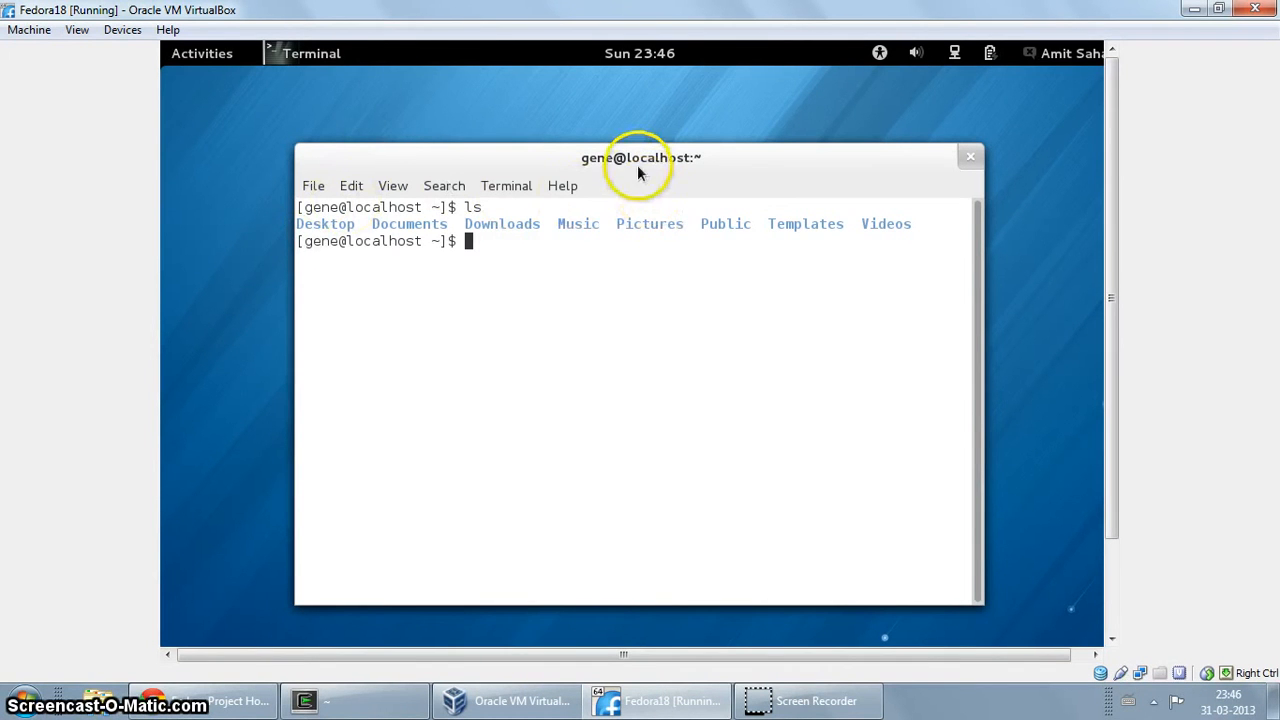
left_click_drag(638, 172, 604, 126)
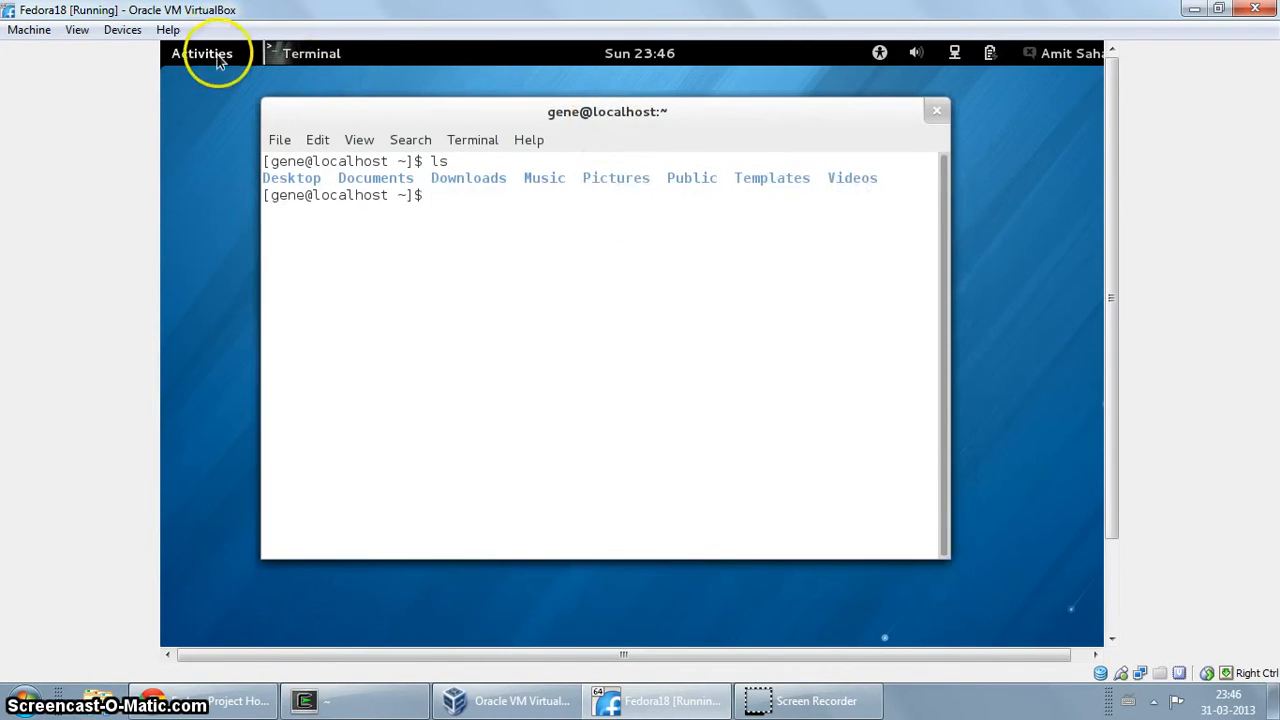
Launch Firefox from the activities overview and close the Welcome to Firefox page, keeping the Fedora start page
left_click(218, 57)
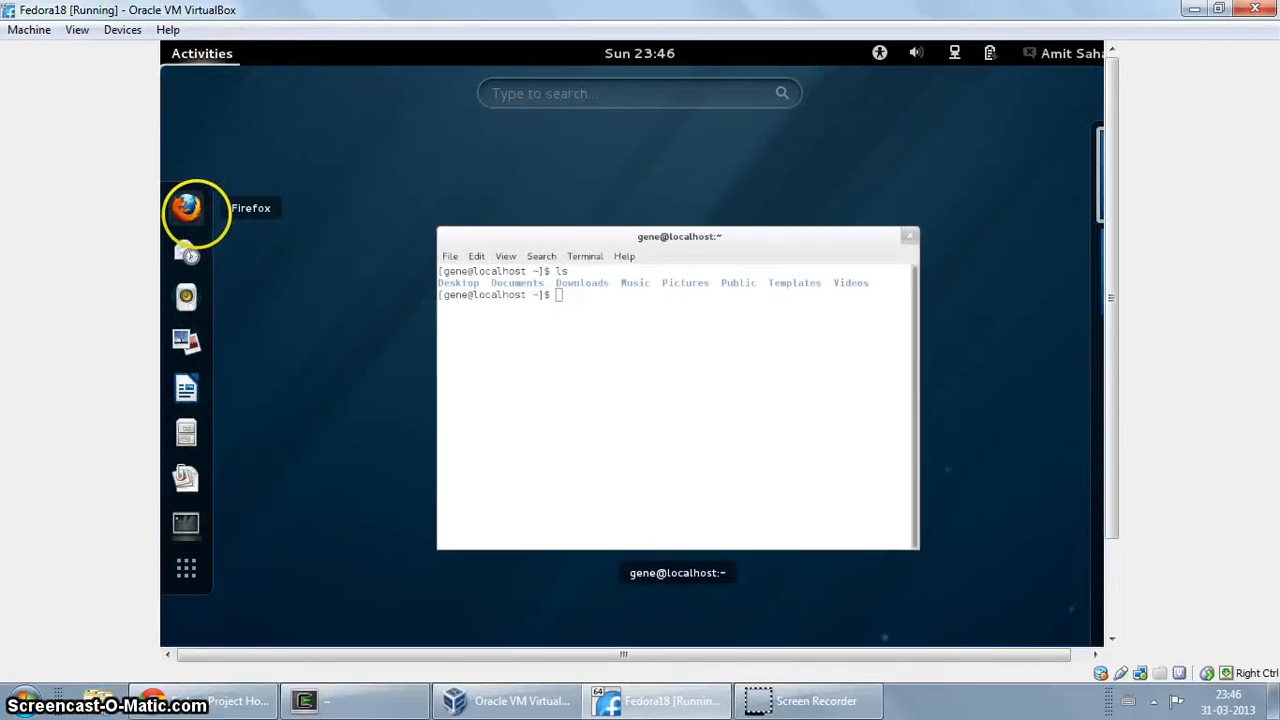
left_click(187, 207)
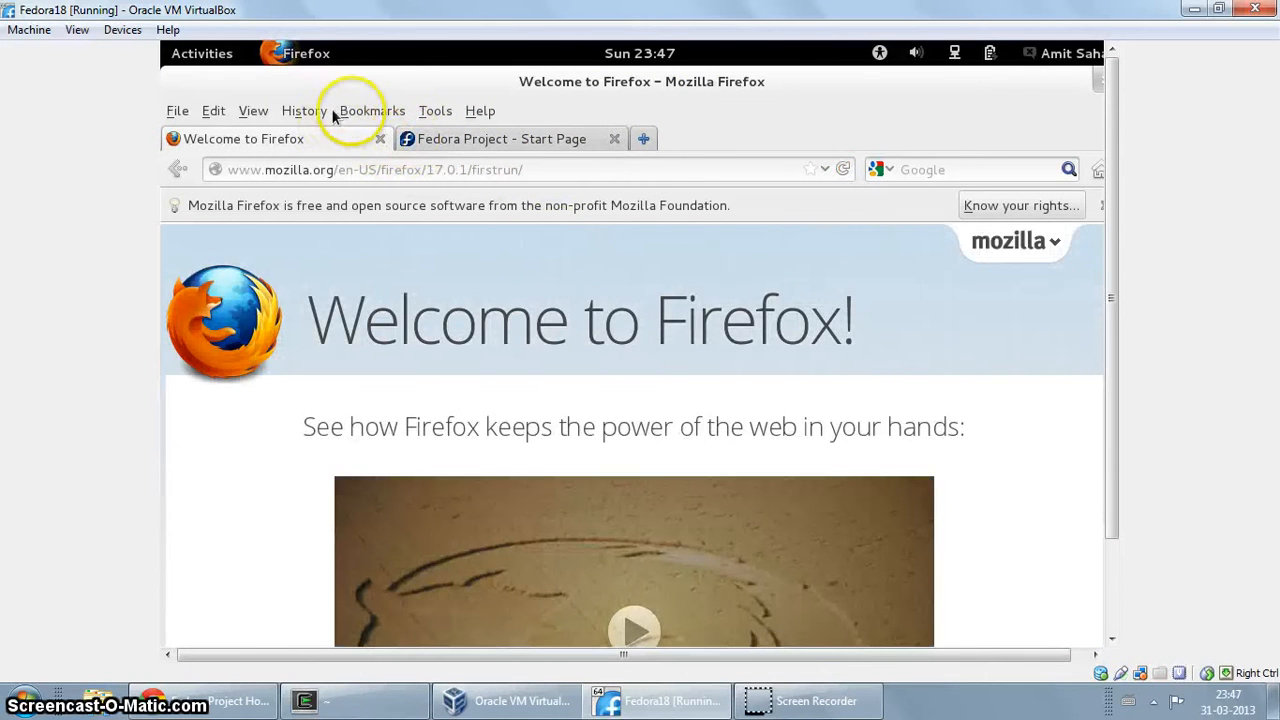
left_click(380, 139)
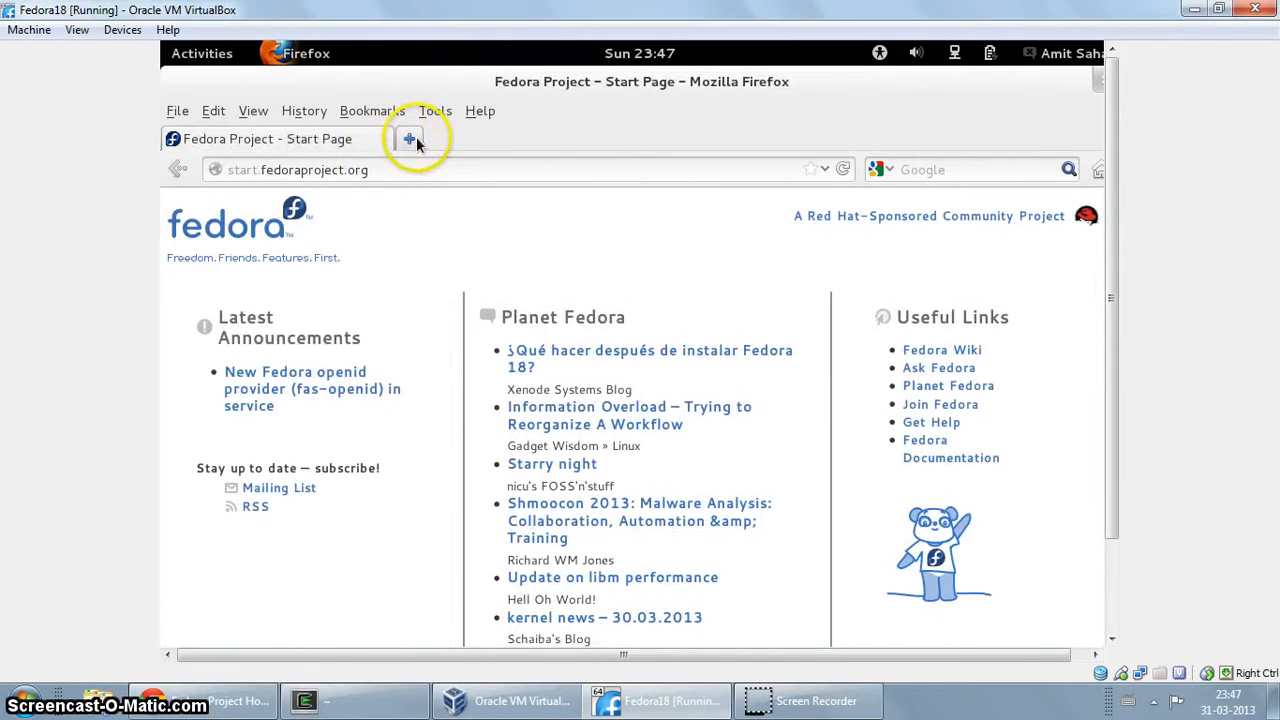
Search Google for "fedora" in a new browser tab
left_click(412, 140)
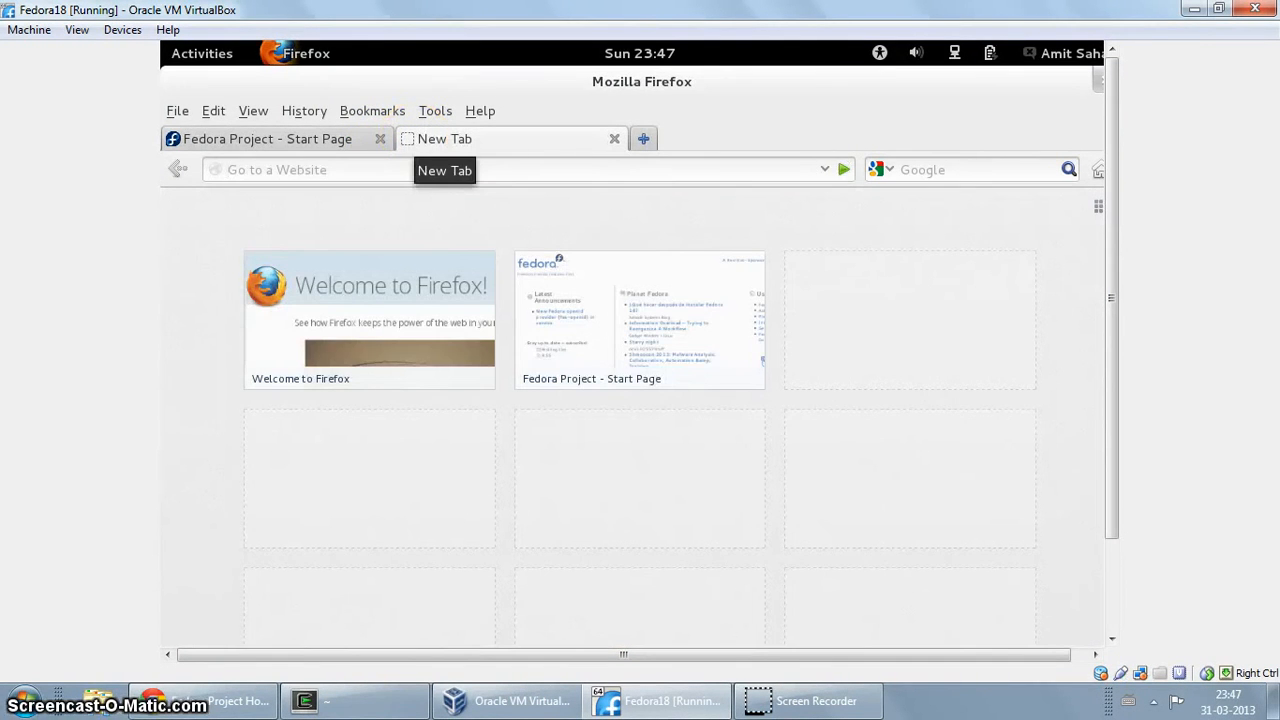
left_click(930, 170)
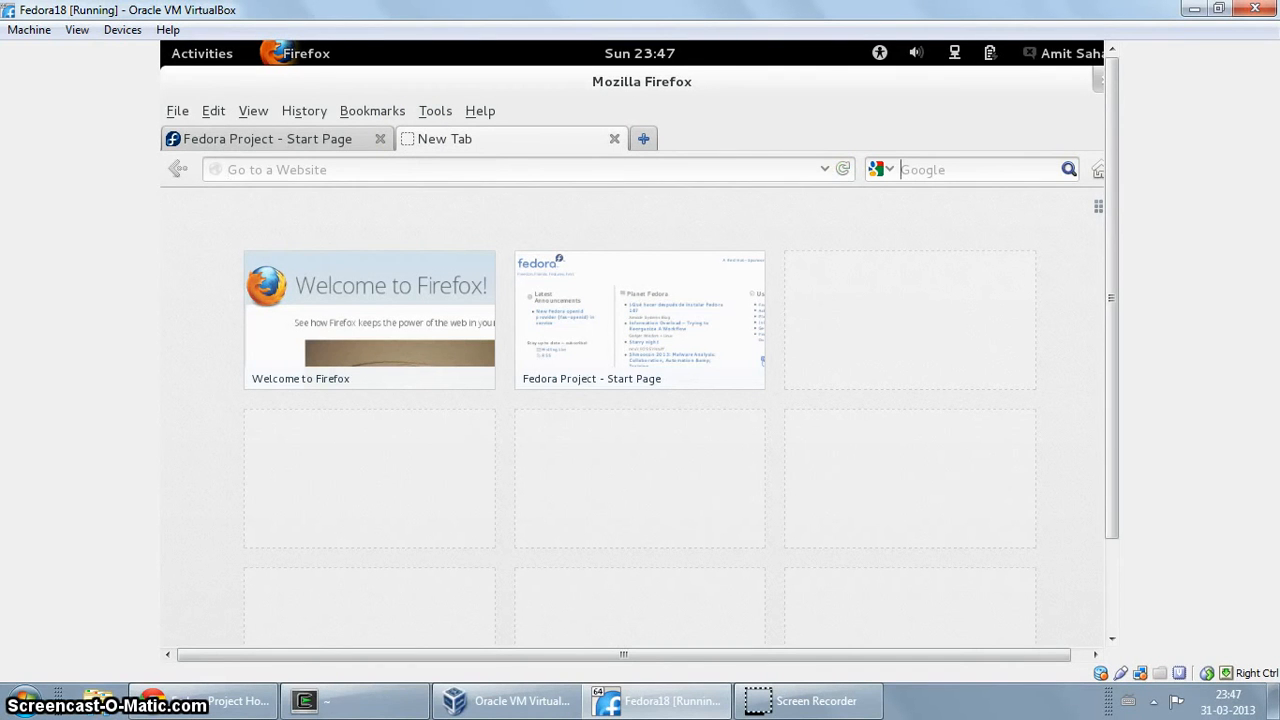
type("fedora")
key("Return")
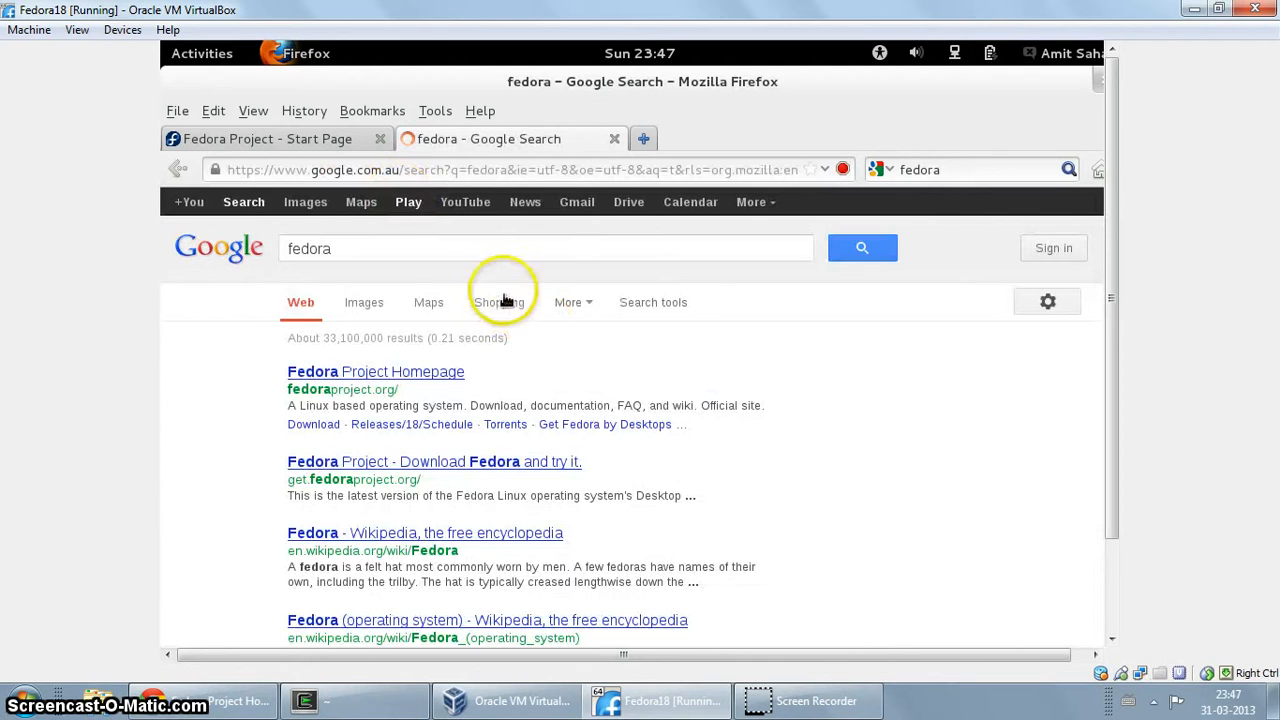
Switch back to the Terminal window and start the Python interpreter with python
key("alt+Tab")
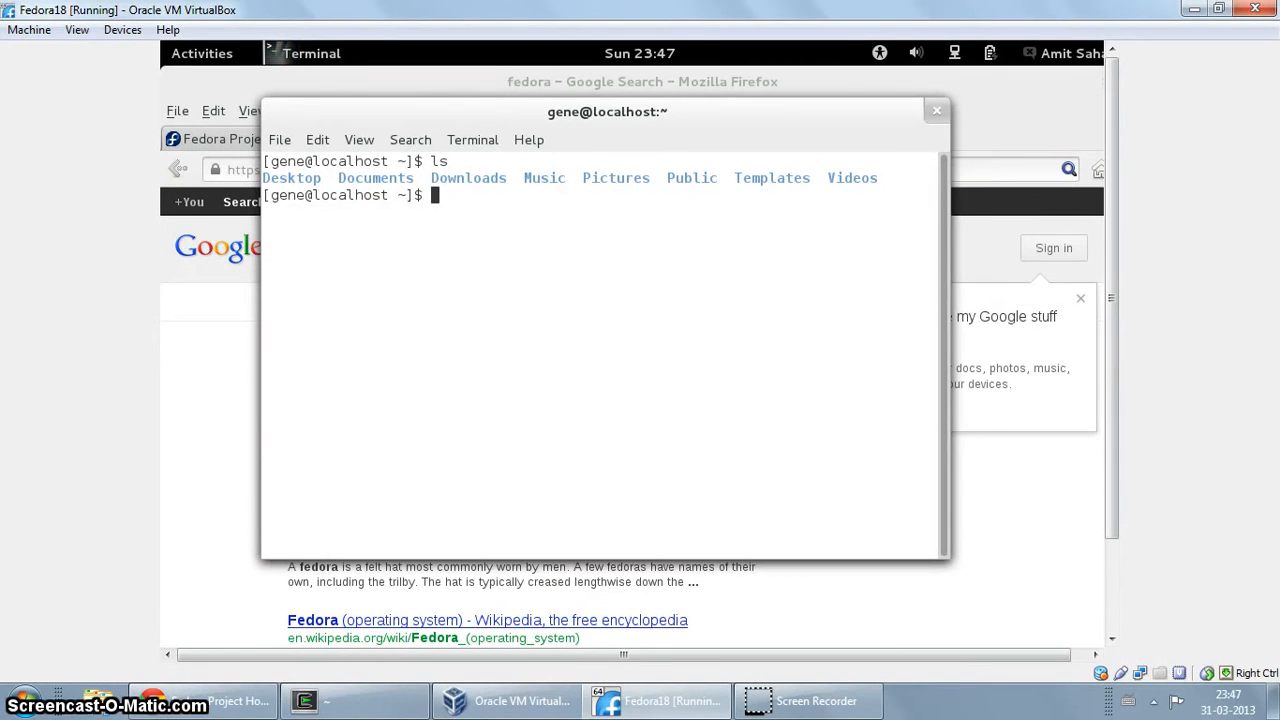
type("python")
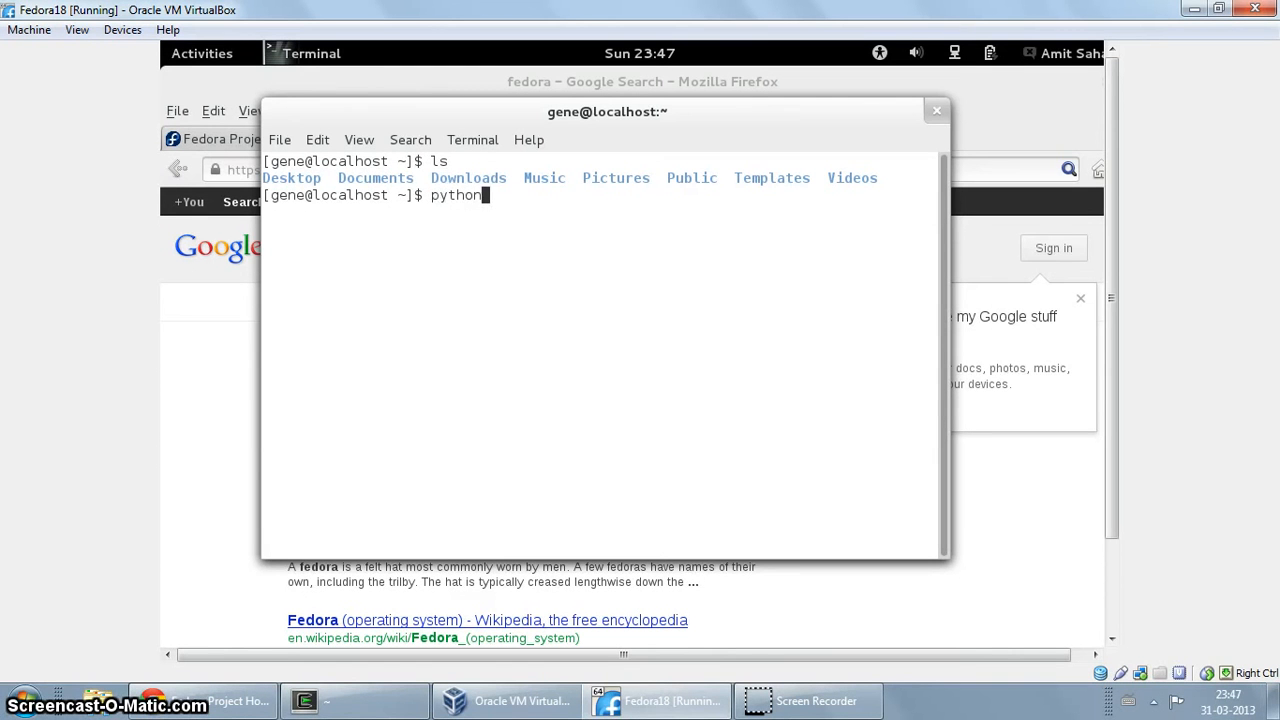
key("Return")
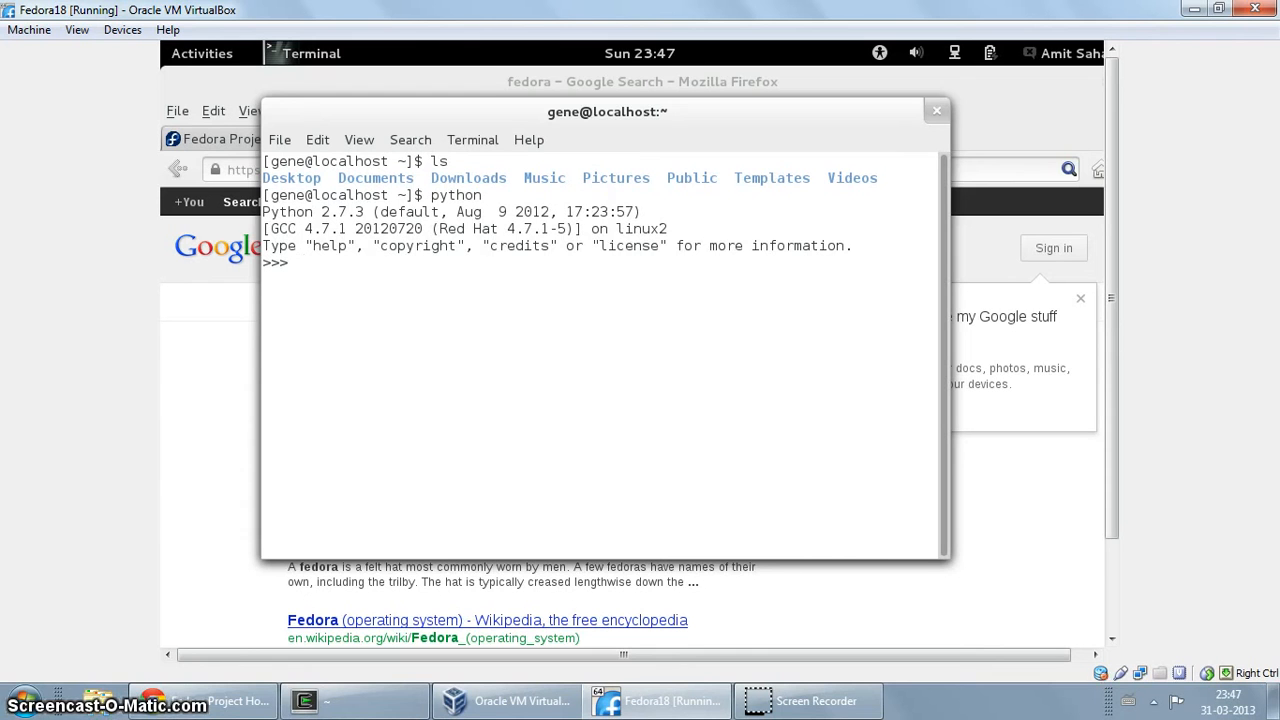
Run print 'Hello Fedora' in the Python interpreter and exit to the shell
type("pri")
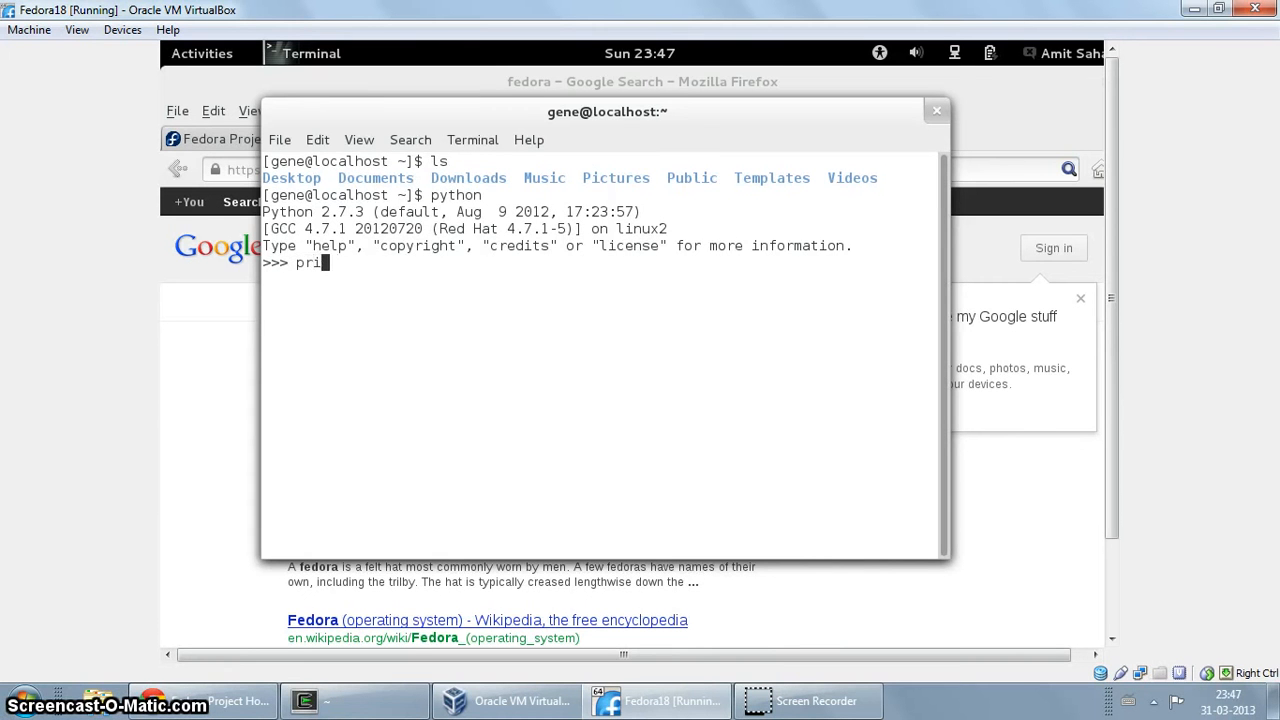
type("nt 'Hello Fedora'")
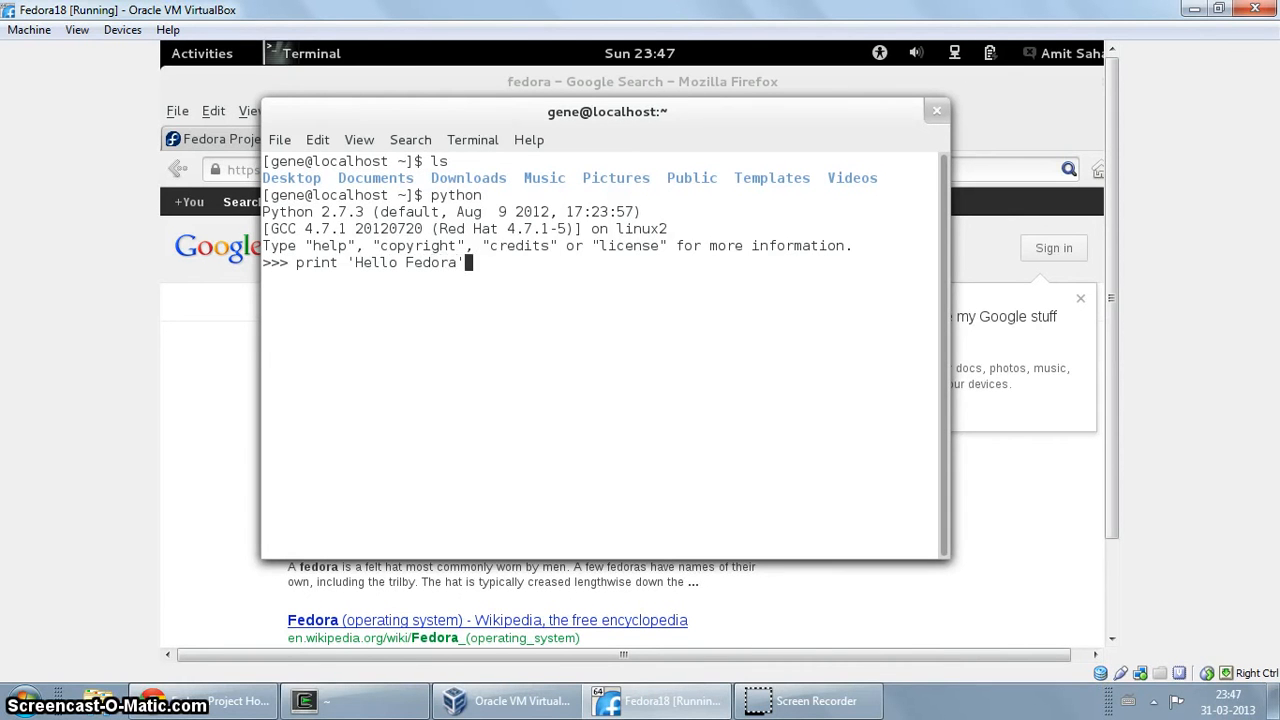
key("Return")
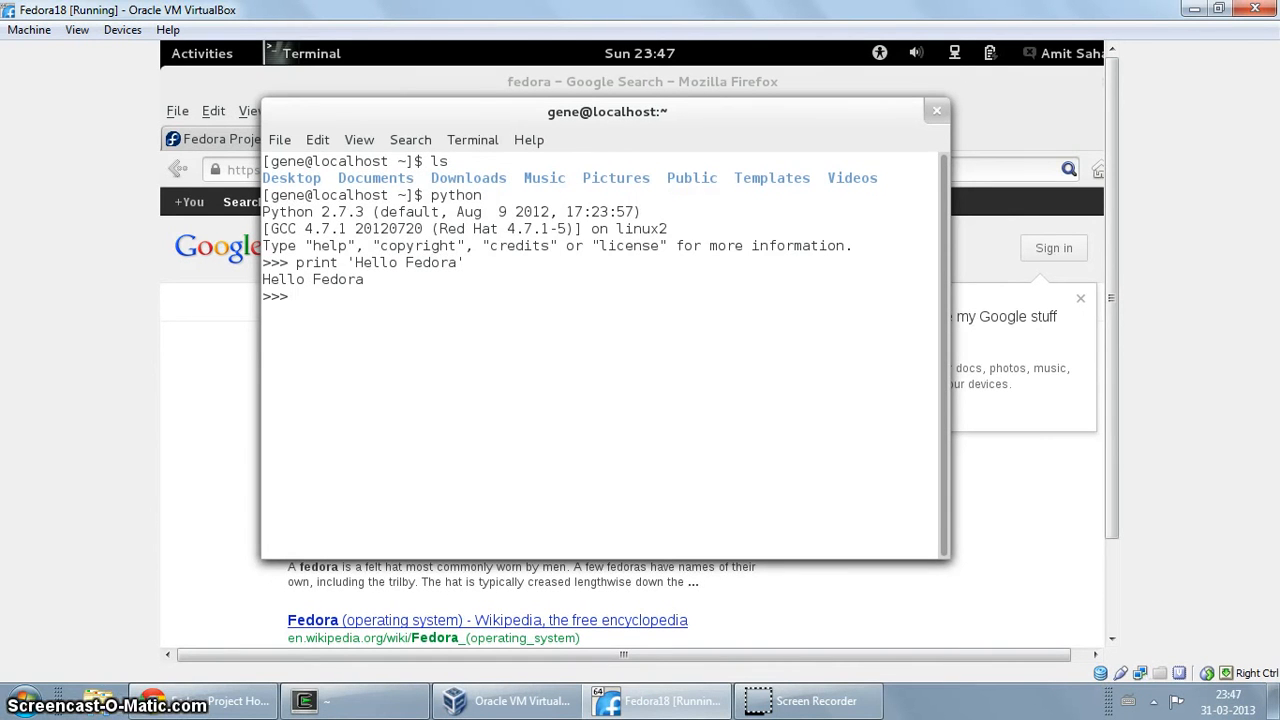
key("ctrl+d")
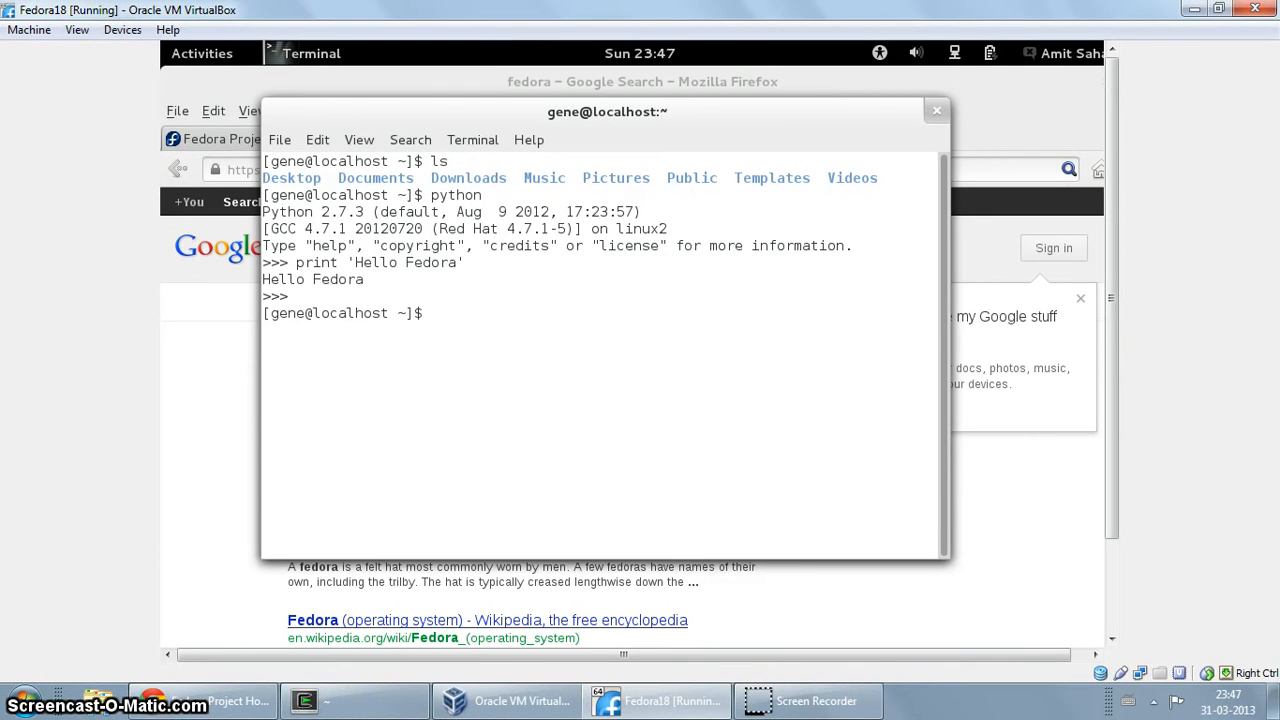
Search the package repositories for gcc with yum search gcc
type("yum s")
type("earch gcc")
key("Return")
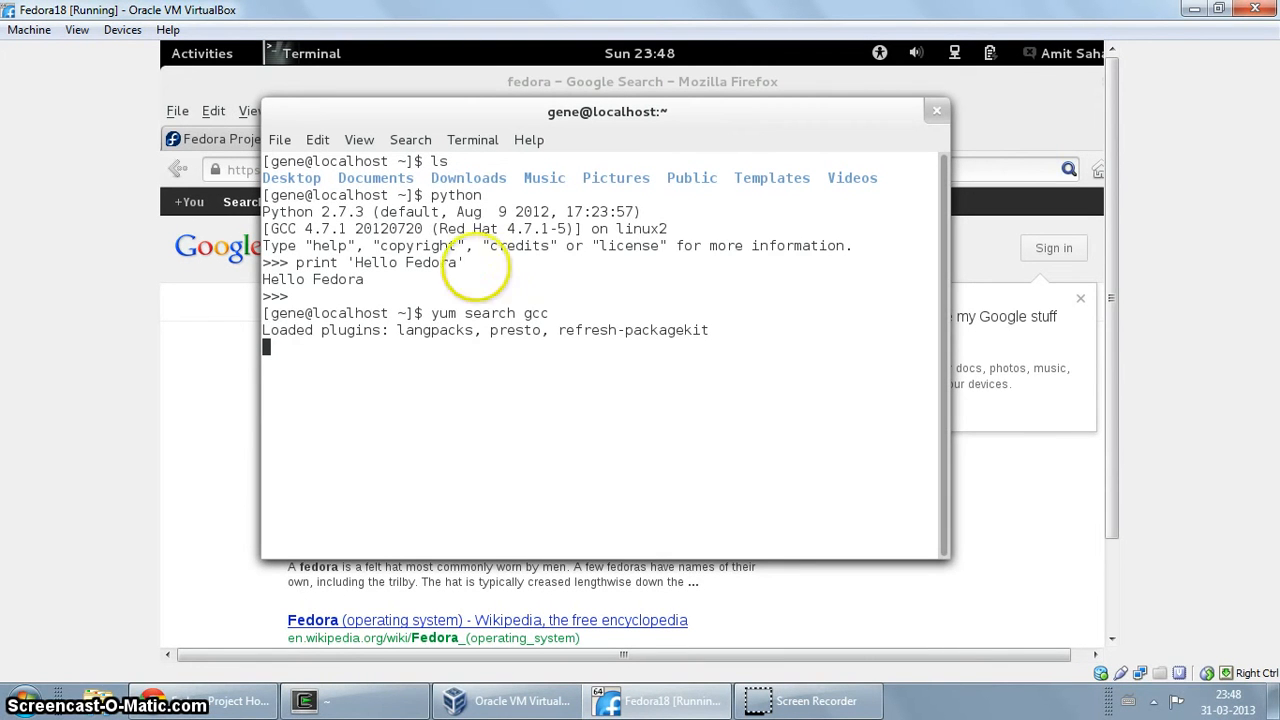
left_click(481, 230)
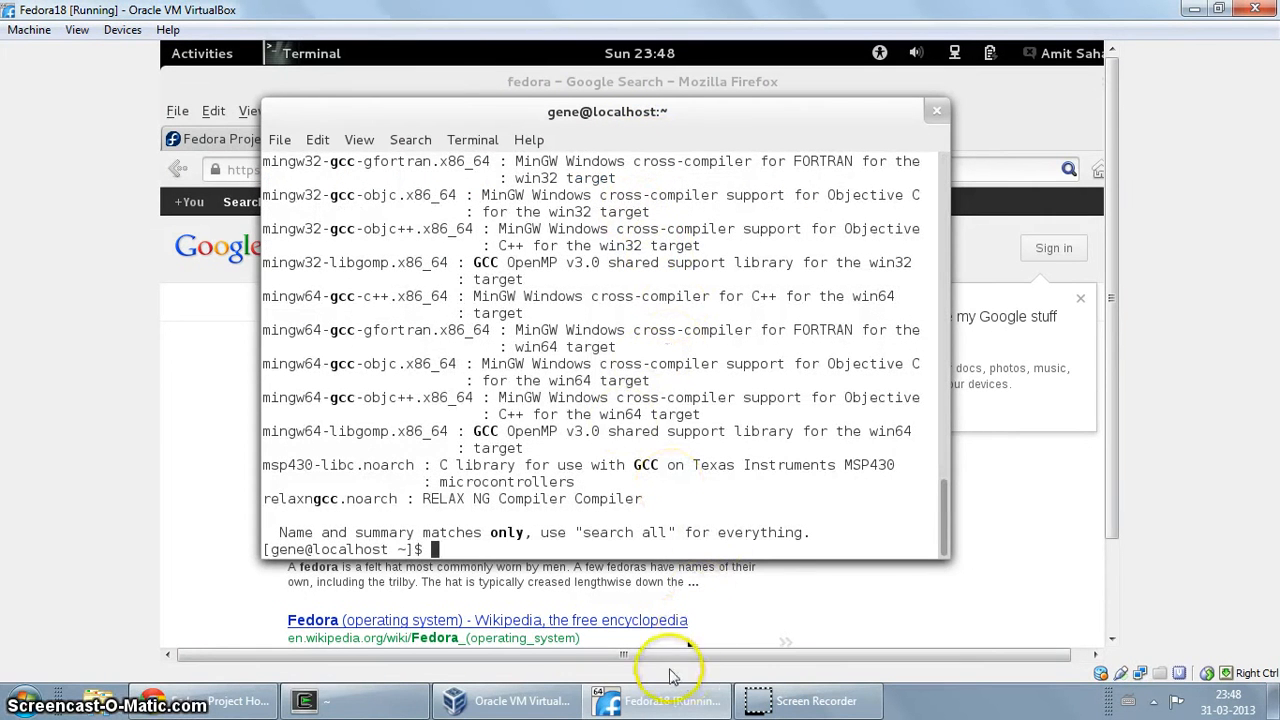
mouse_move(562, 708)
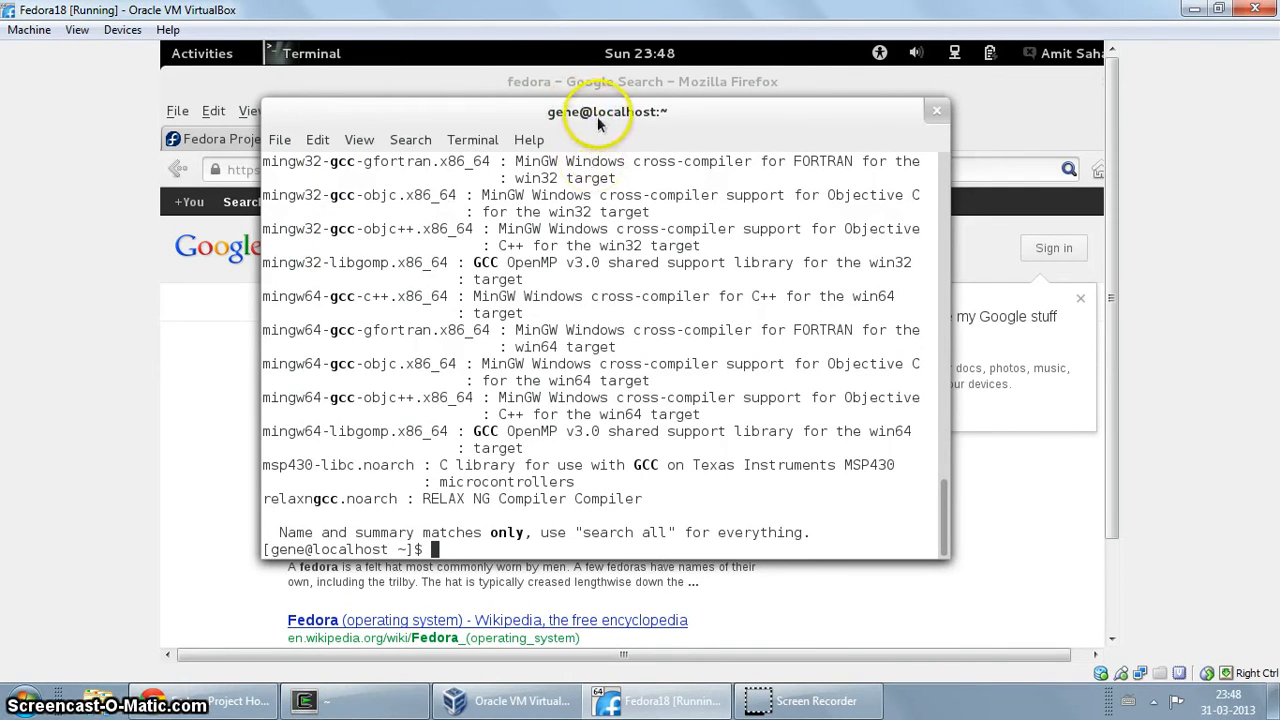
Maximize the terminal window and clear its contents
left_click_drag(600, 118, 592, 40)
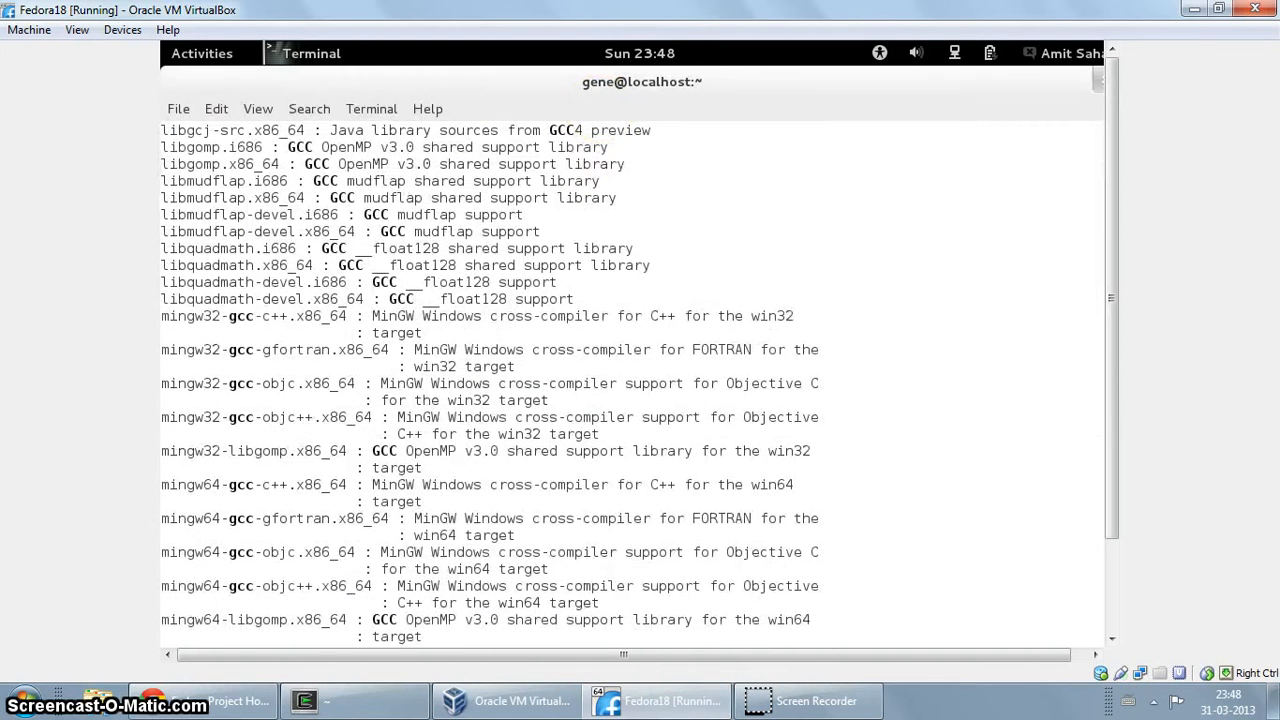
key("Return")
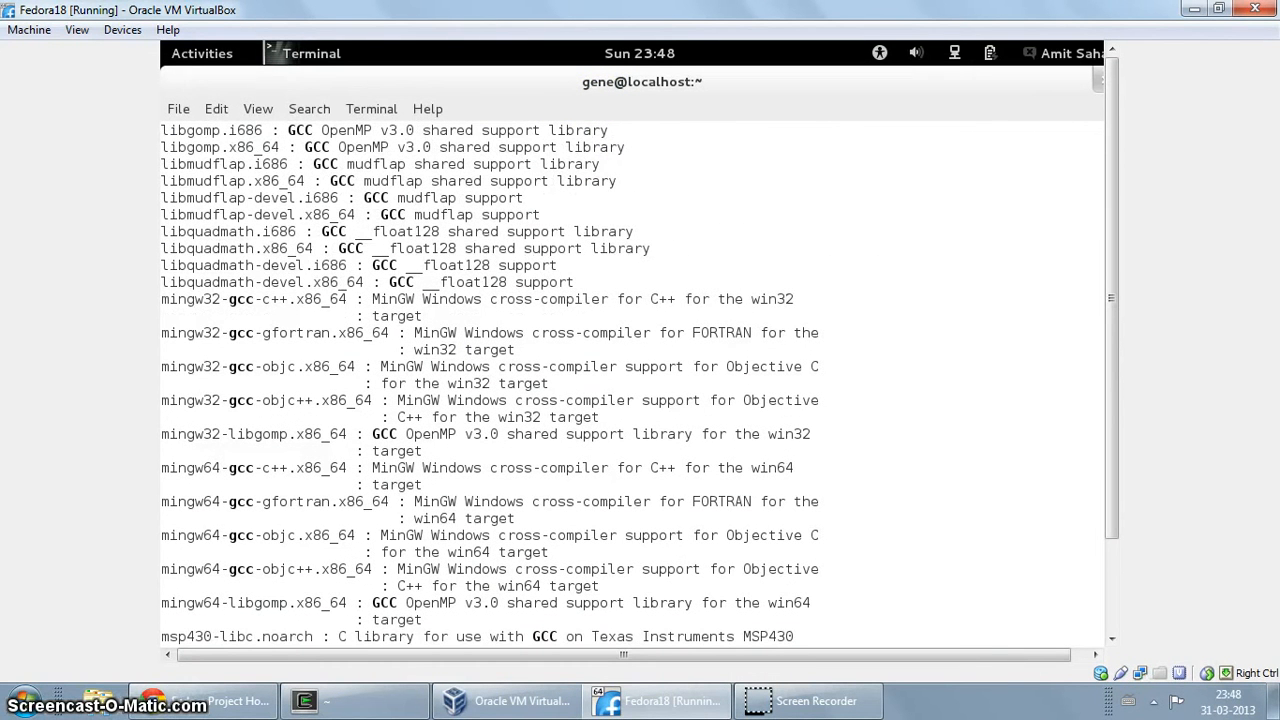
key("Return")
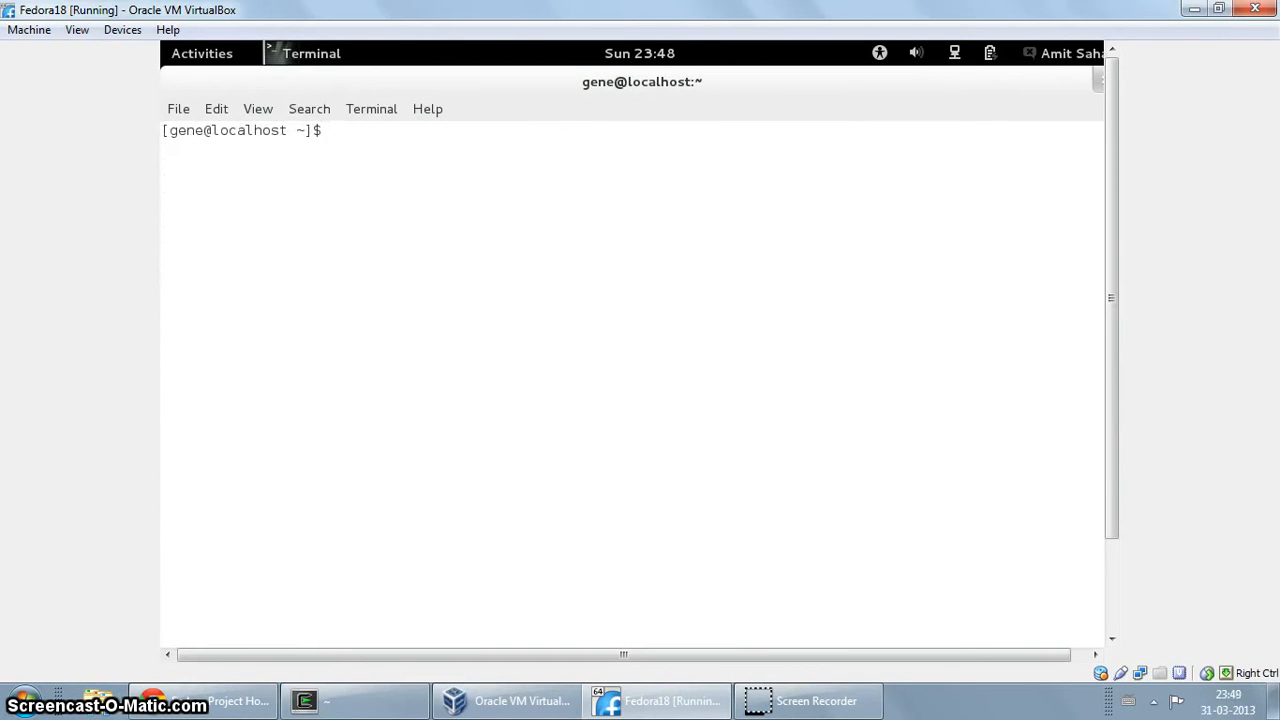
Run top, highlight the total memory value to check it, and quit the process viewer
type("top")
key("Return")
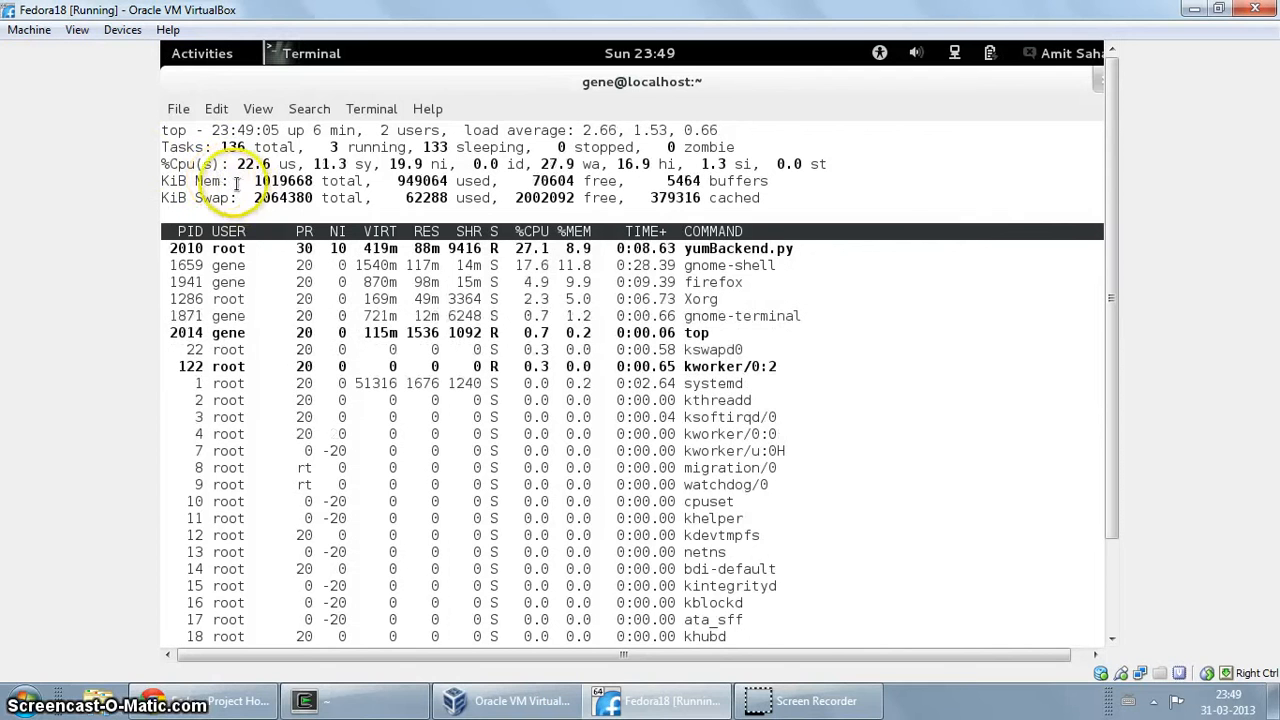
double_click(283, 180)
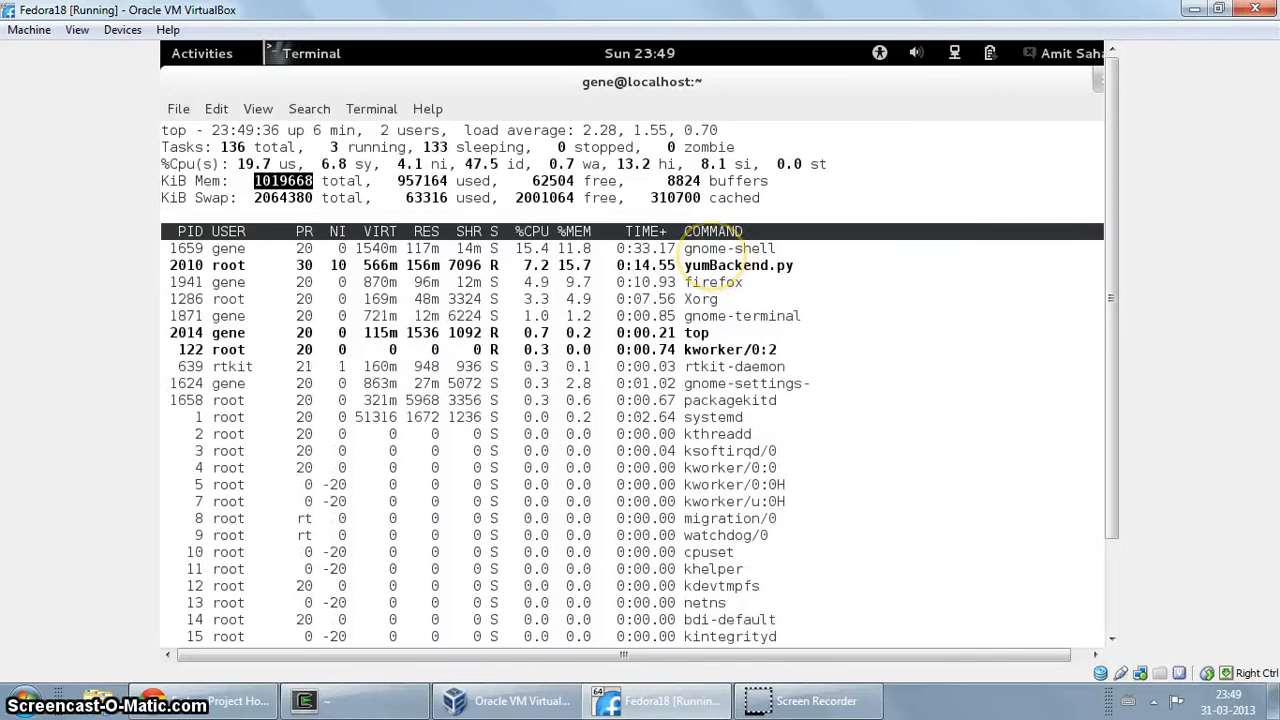
key("q")
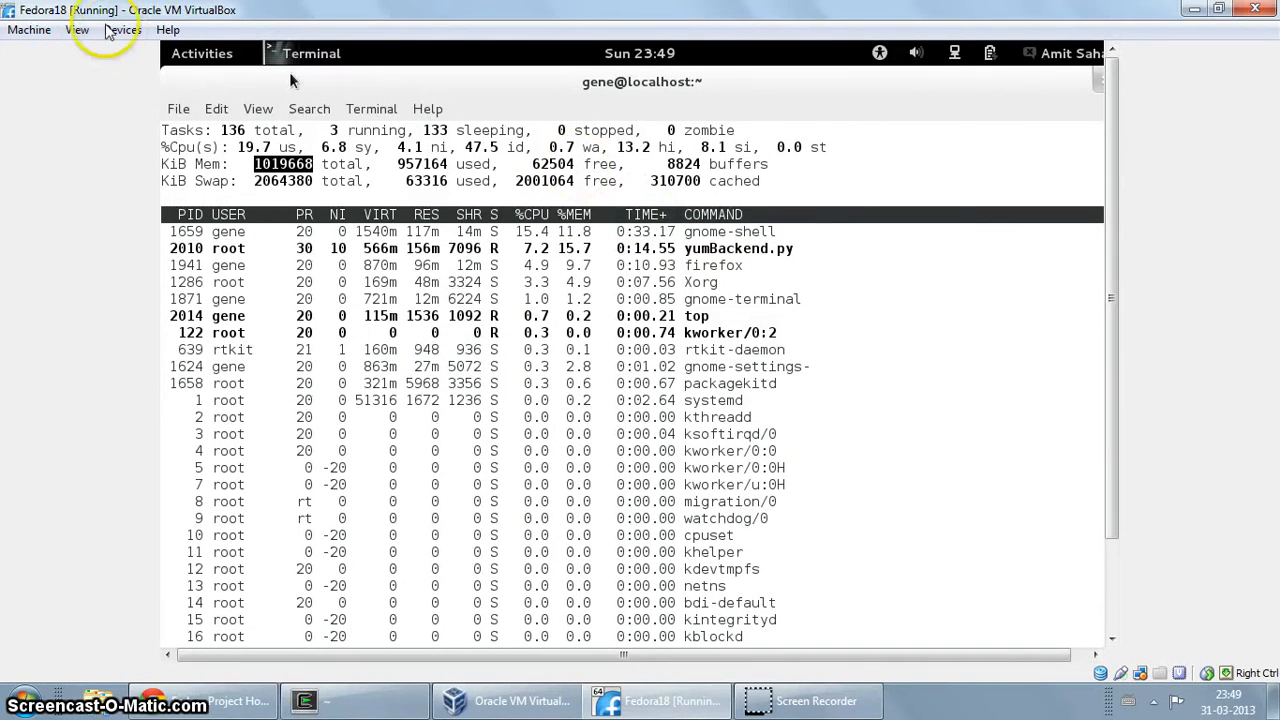
Deselect the highlighted memory value and clear the top output from the terminal
left_click(377, 198)
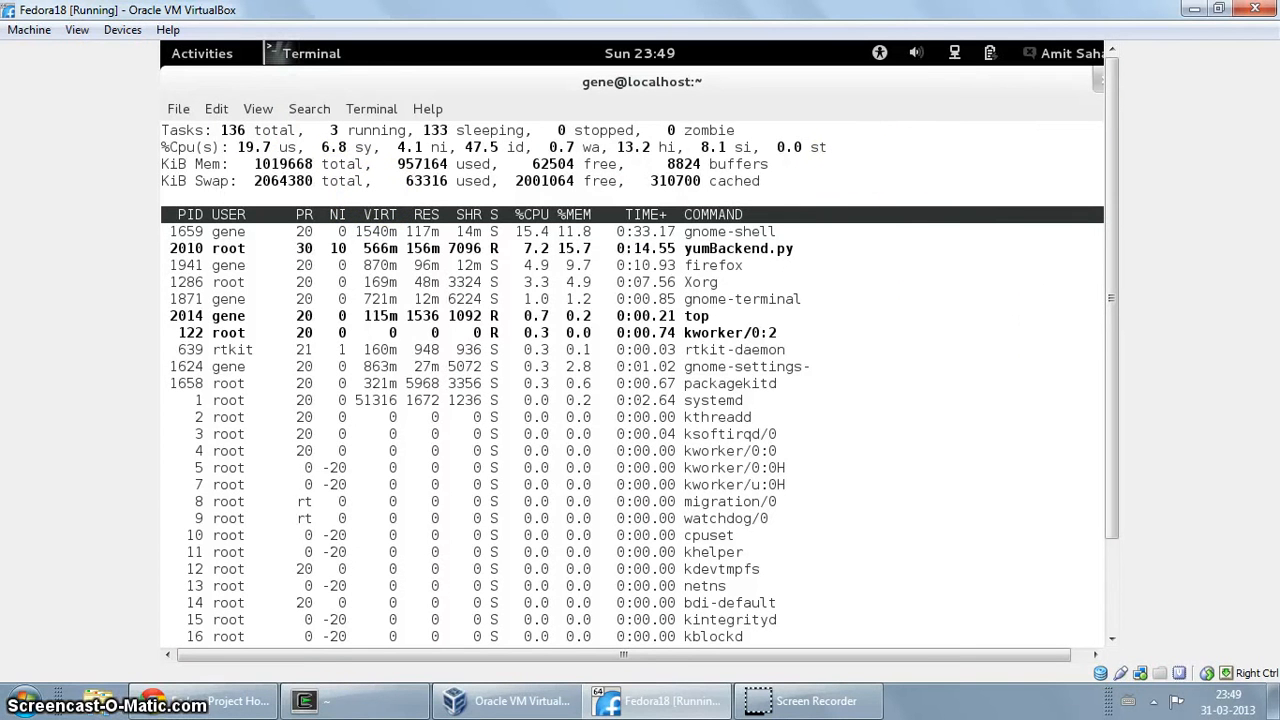
key("Return")
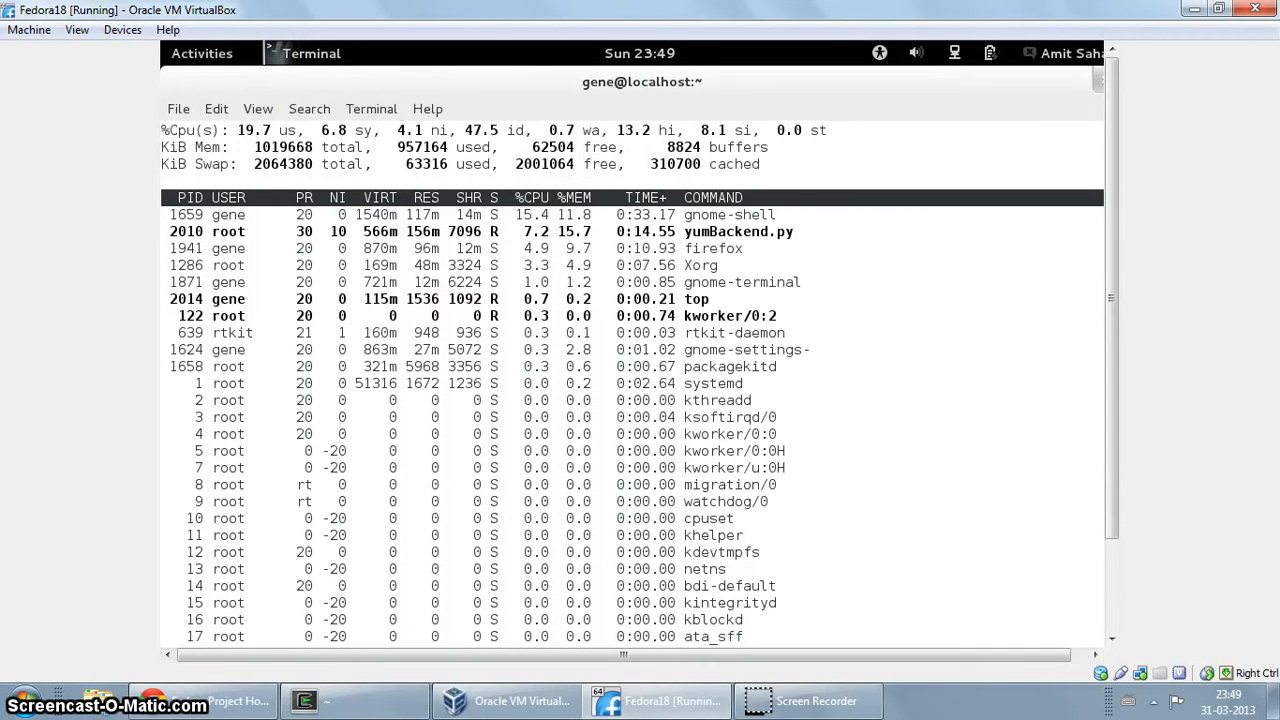
key("Return")
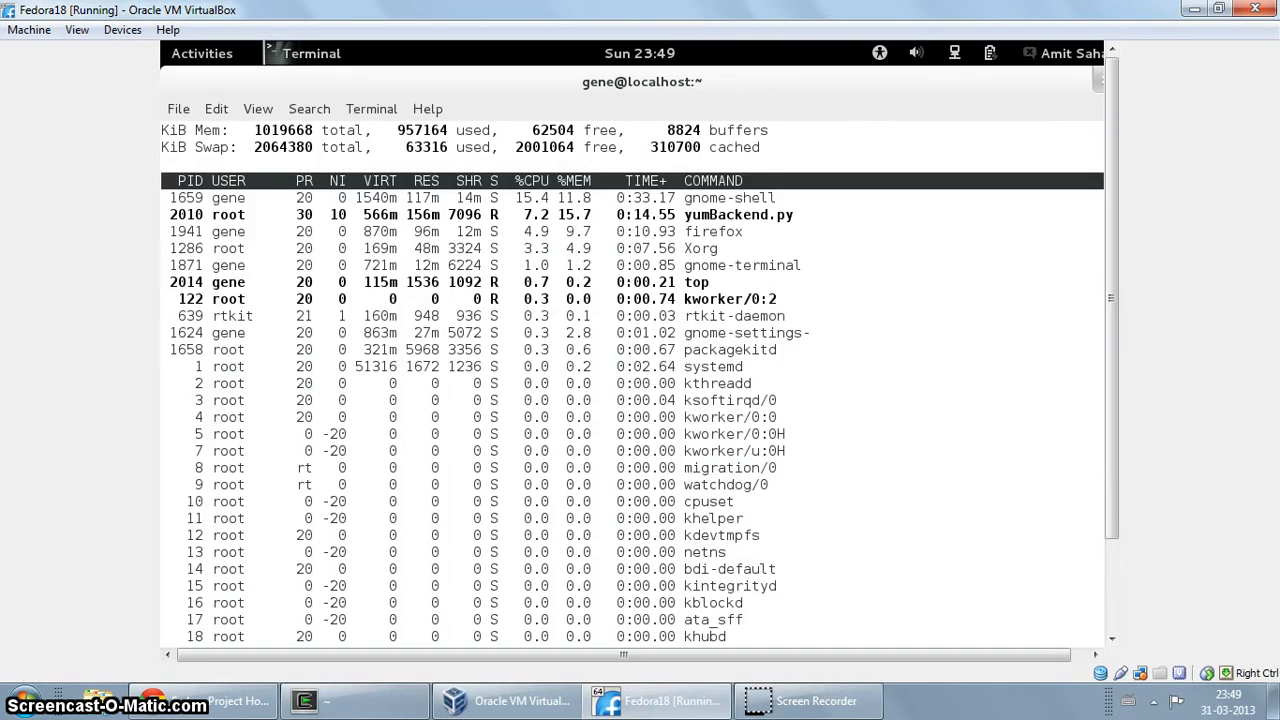
left_click(488, 173)
type("q")
Run sudo poweroff in the terminal to request shutdown of the virtual machine
type("sudo ")
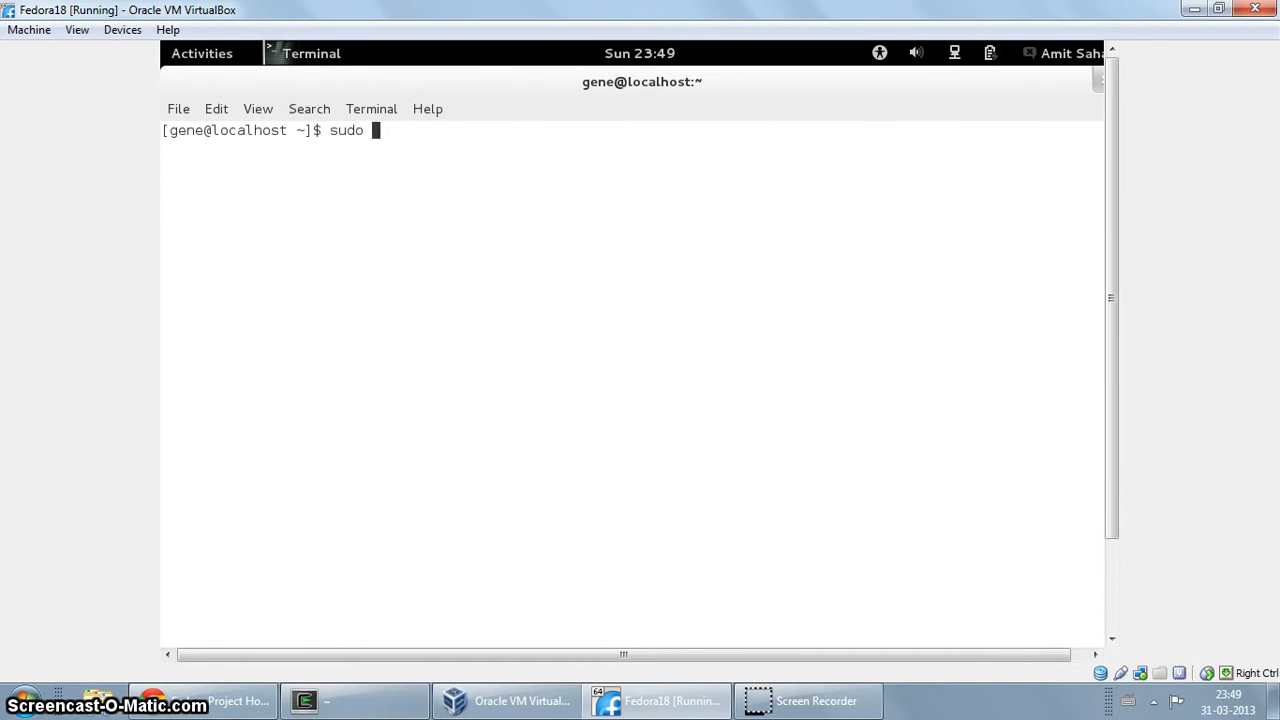
type("powe")
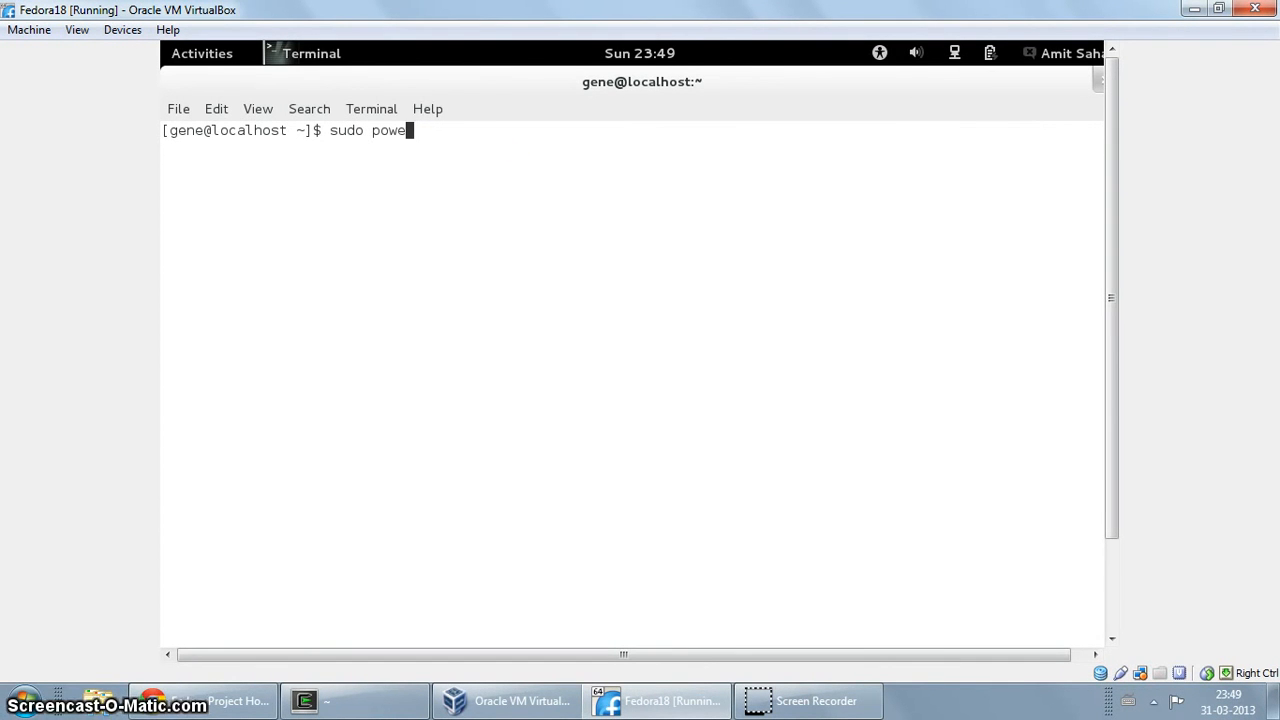
type("ro")
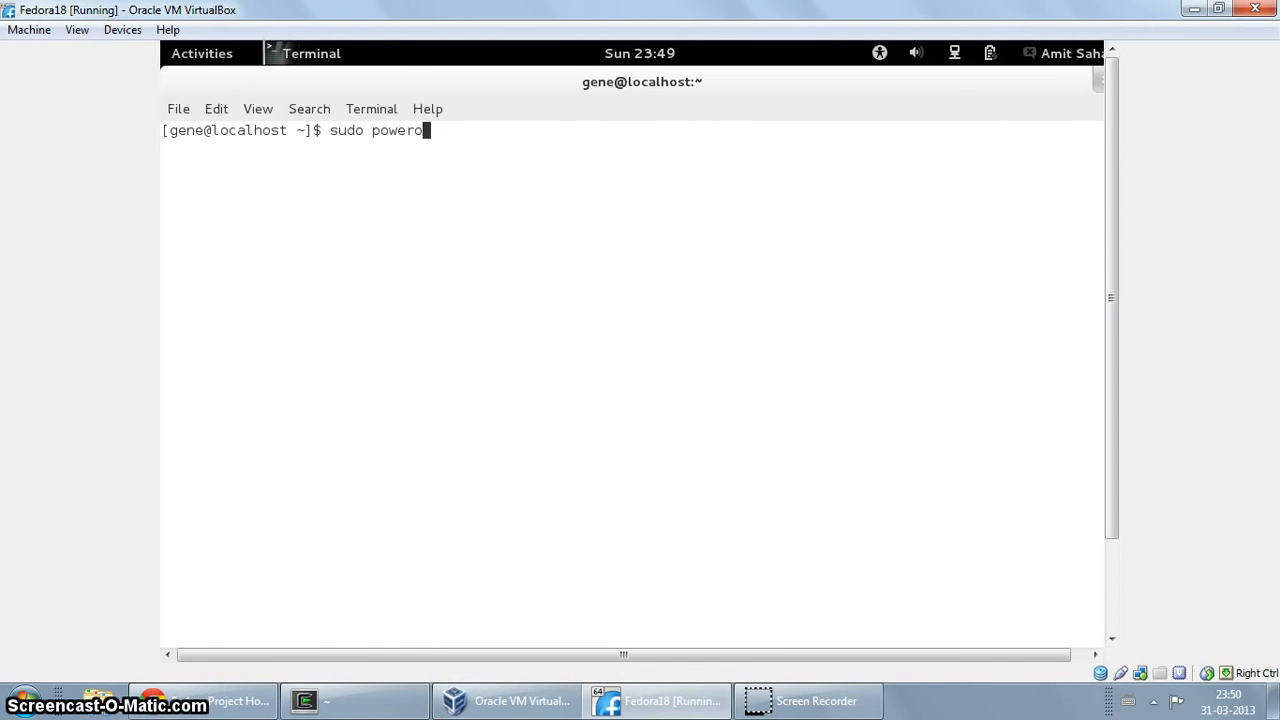
type("ff")
key("Return")
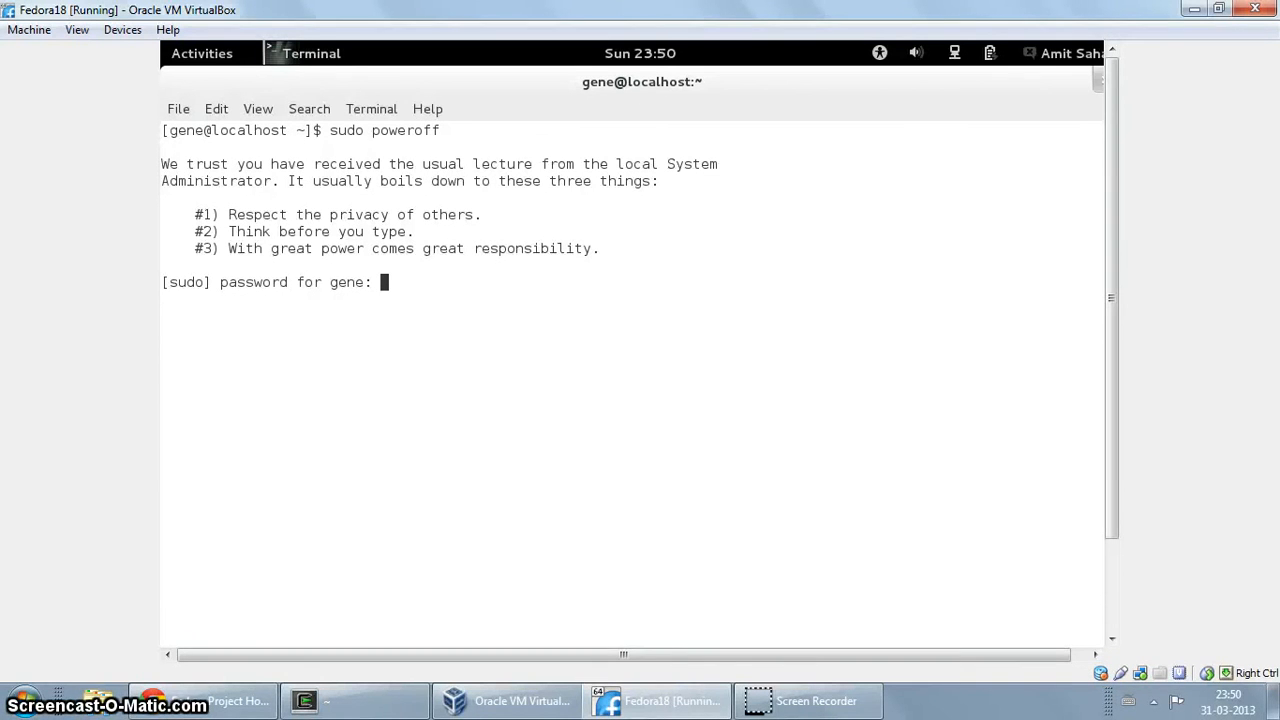
Submit the account's sudo password to power off the virtual machine
key("Return")
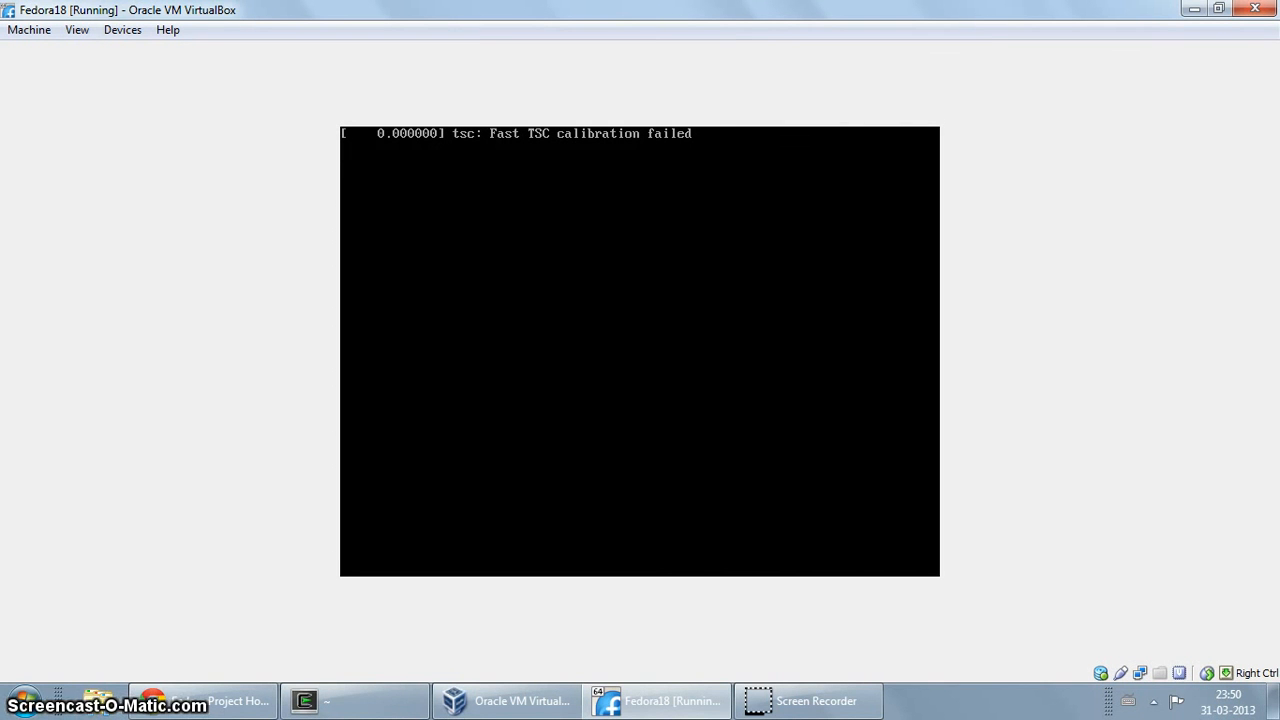
left_click(797, 708)
left_click(798, 716)
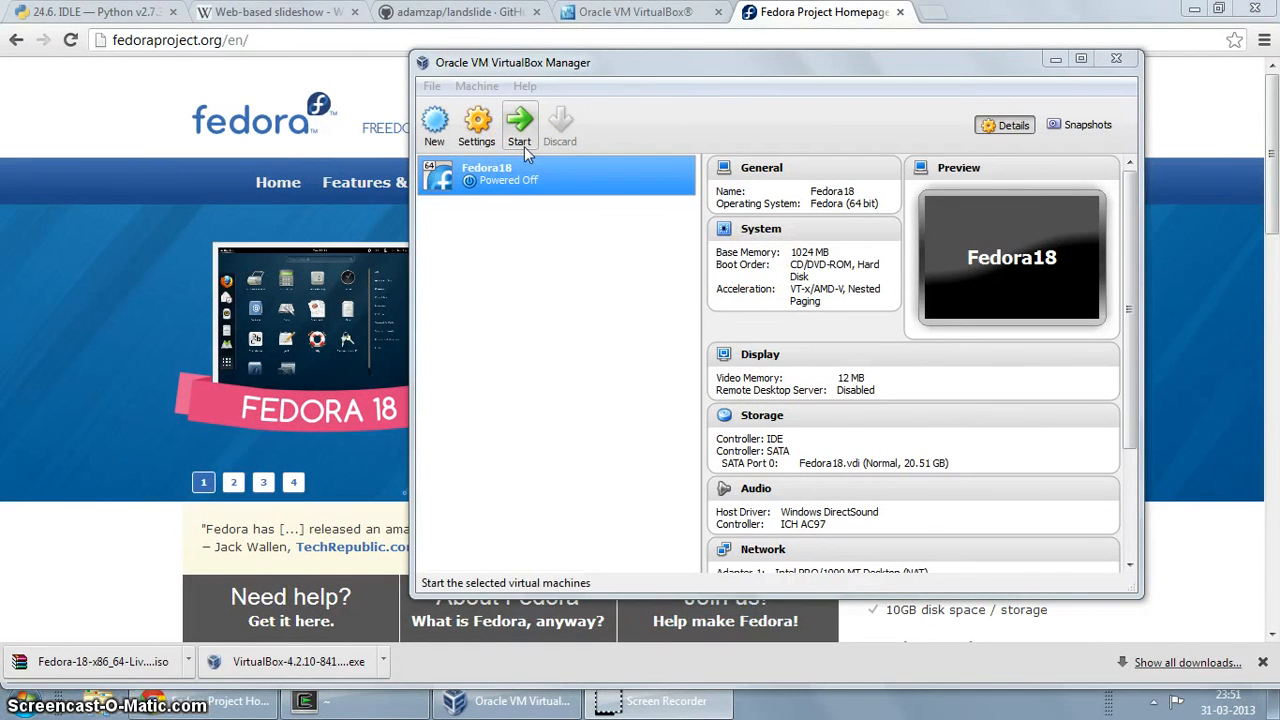
Open the Fedora18 machine's settings and review its System options for the motherboard and processor
left_click(476, 140)
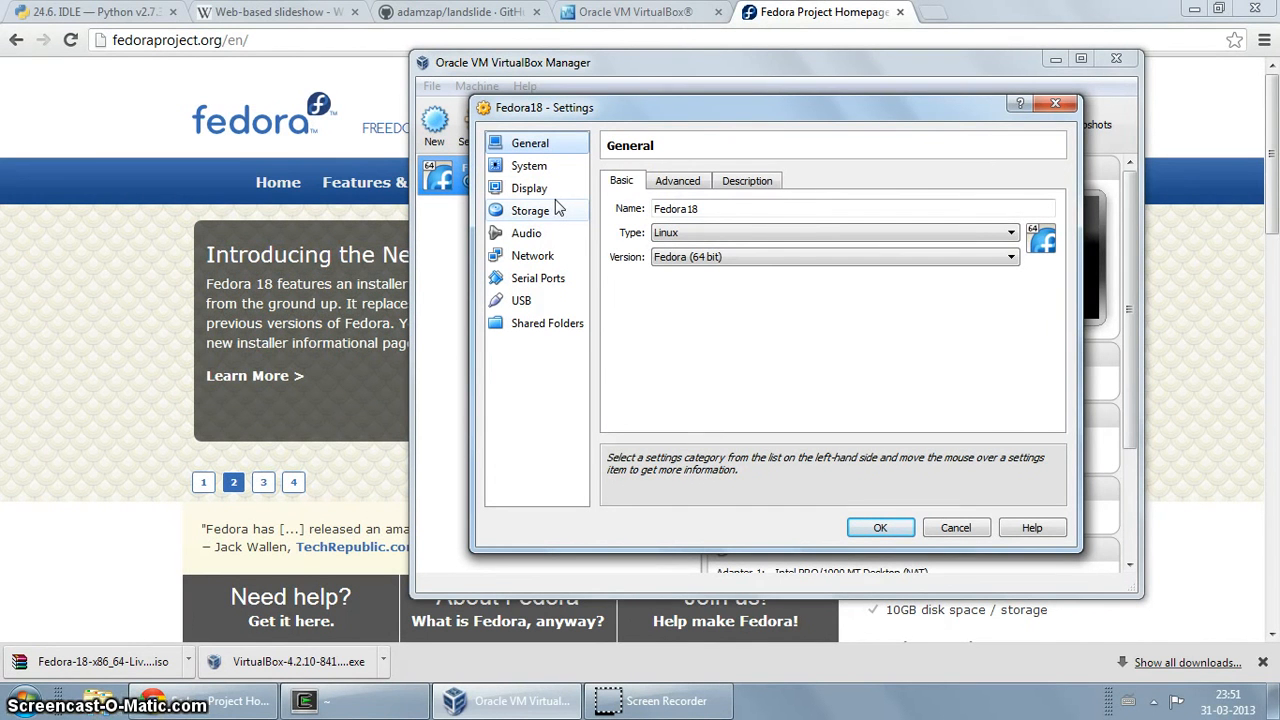
left_click(545, 167)
left_click(630, 183)
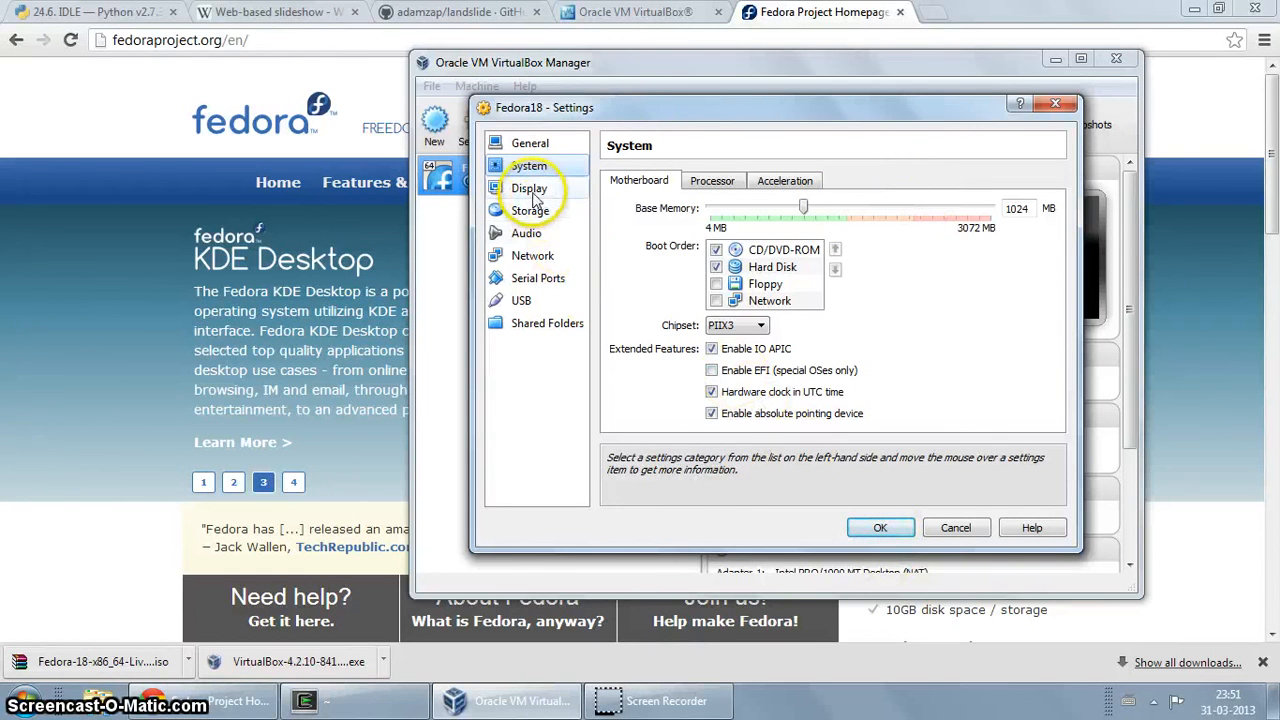
left_click(708, 188)
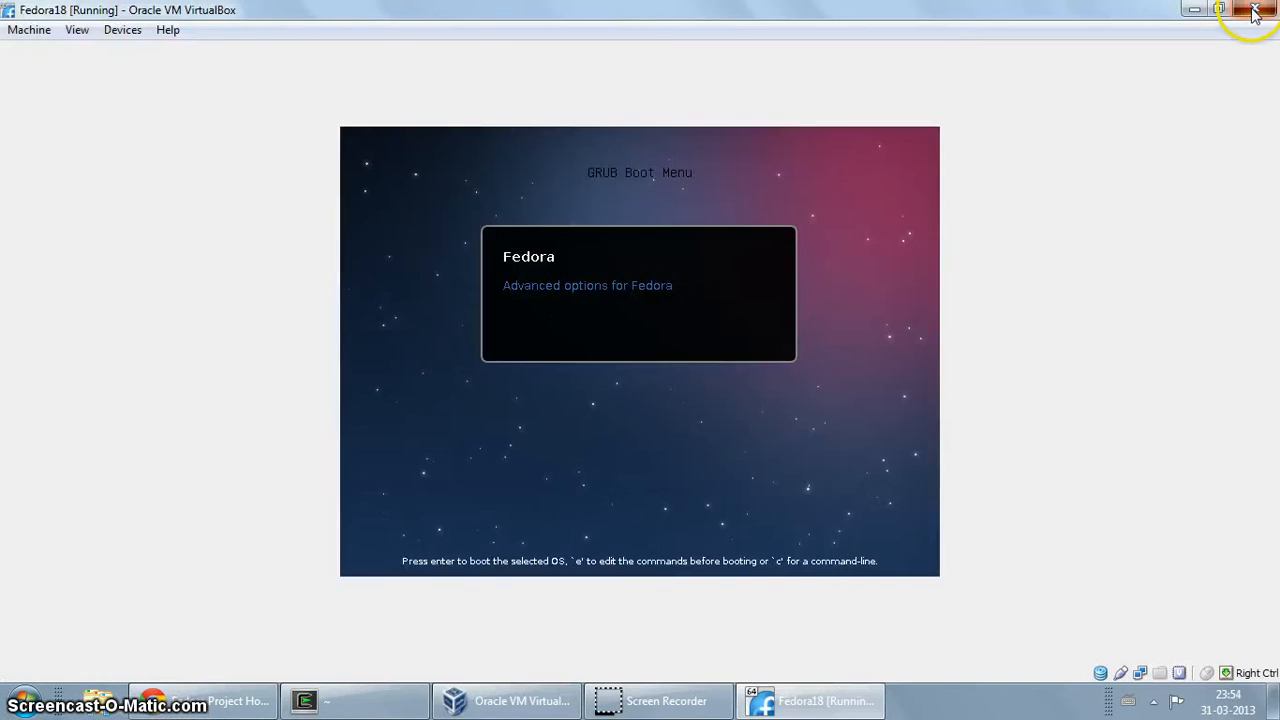
Close the running Fedora18 virtual machine from its boot menu with the Power off the machine option
left_click(1255, 8)
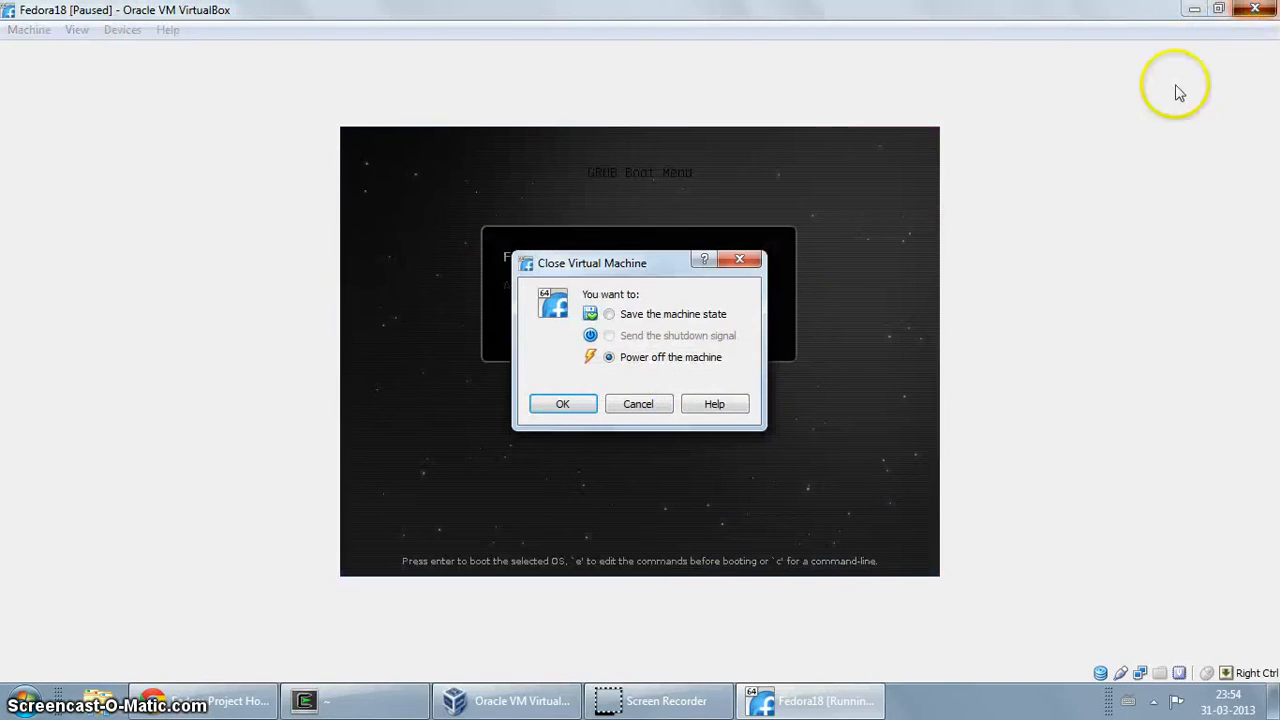
left_click(563, 404)
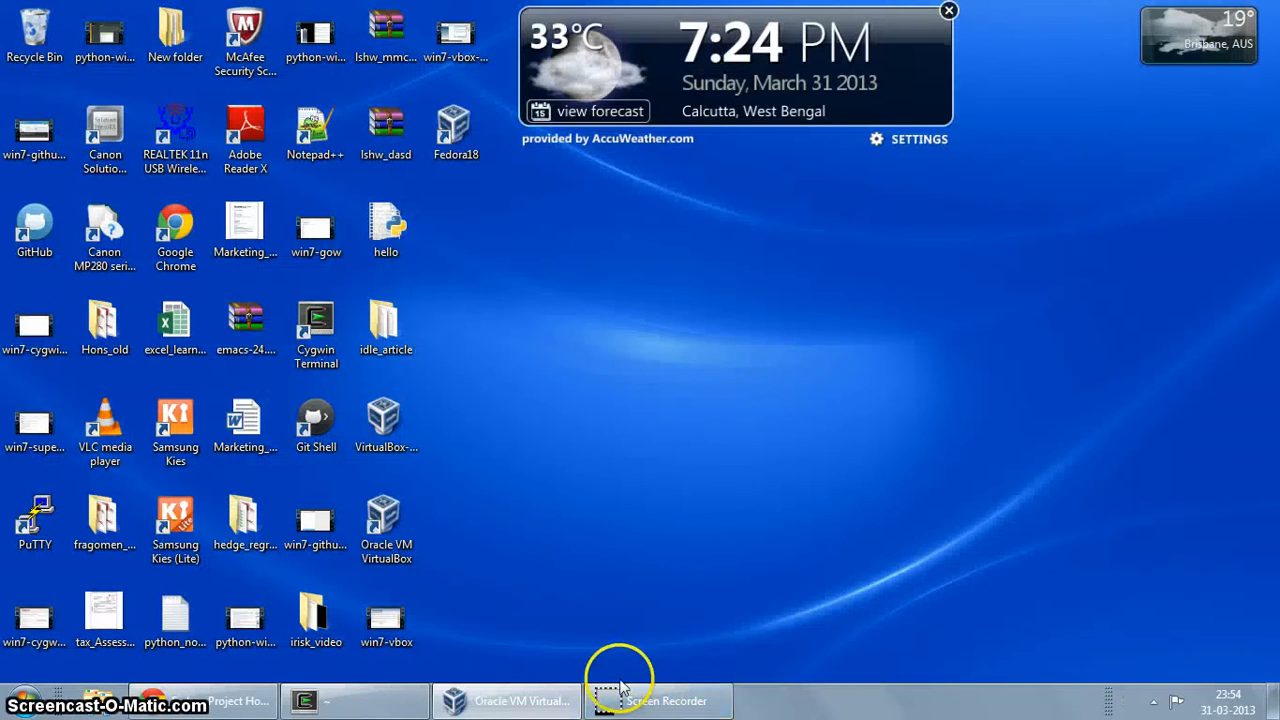
Bring up VirtualBox Manager, view the machine commands including Create Shortcut on Desktop, and move the window aside to uncover the desktop icons
left_click(508, 700)
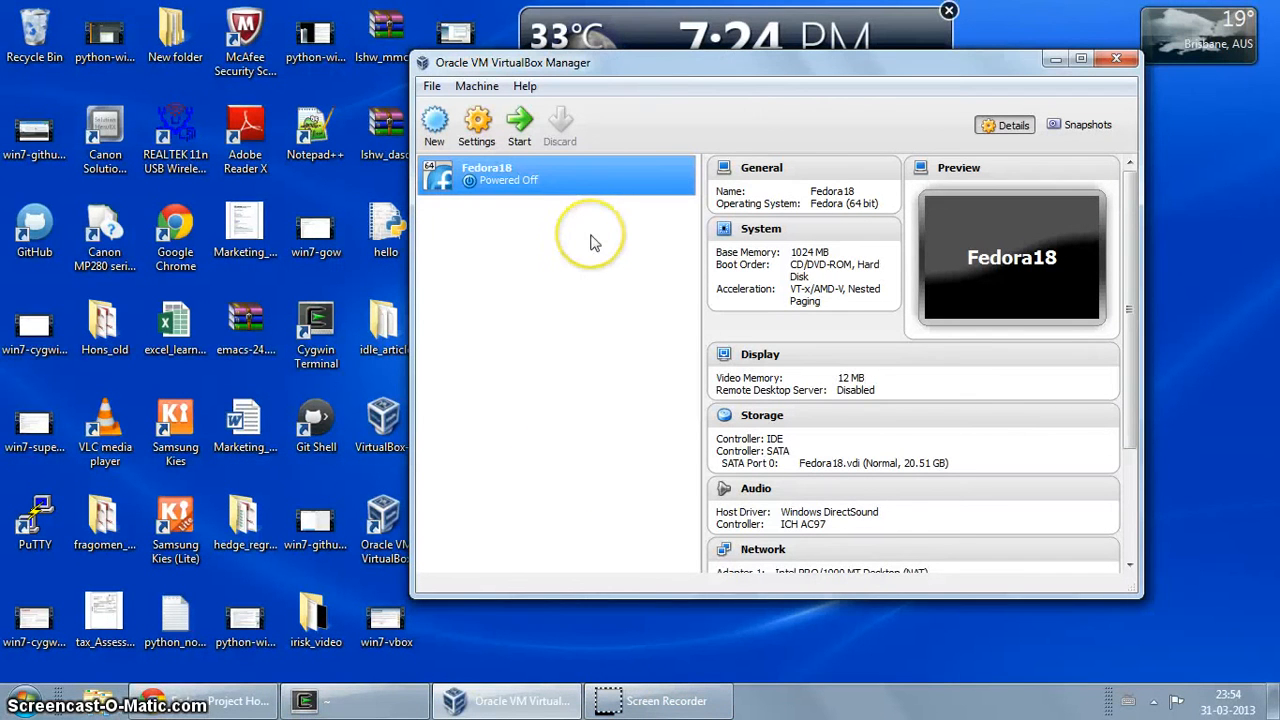
left_click(476, 86)
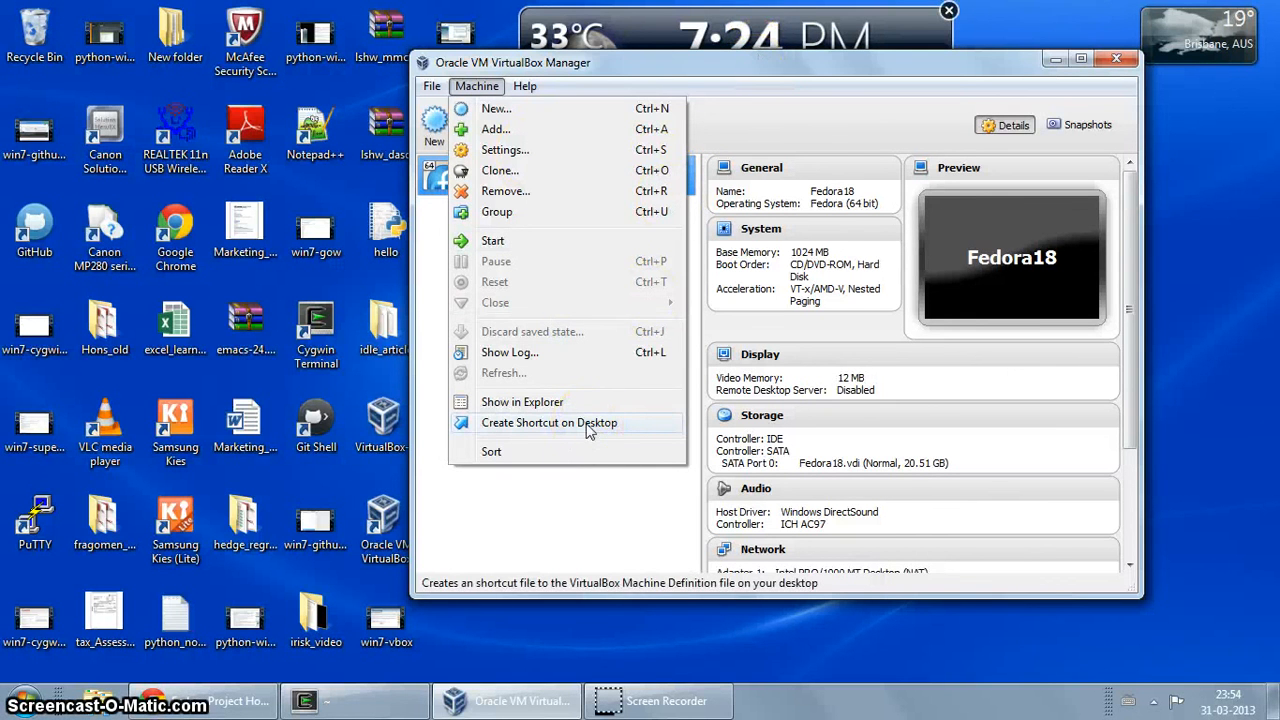
left_click(721, 71)
left_click_drag(728, 71, 878, 72)
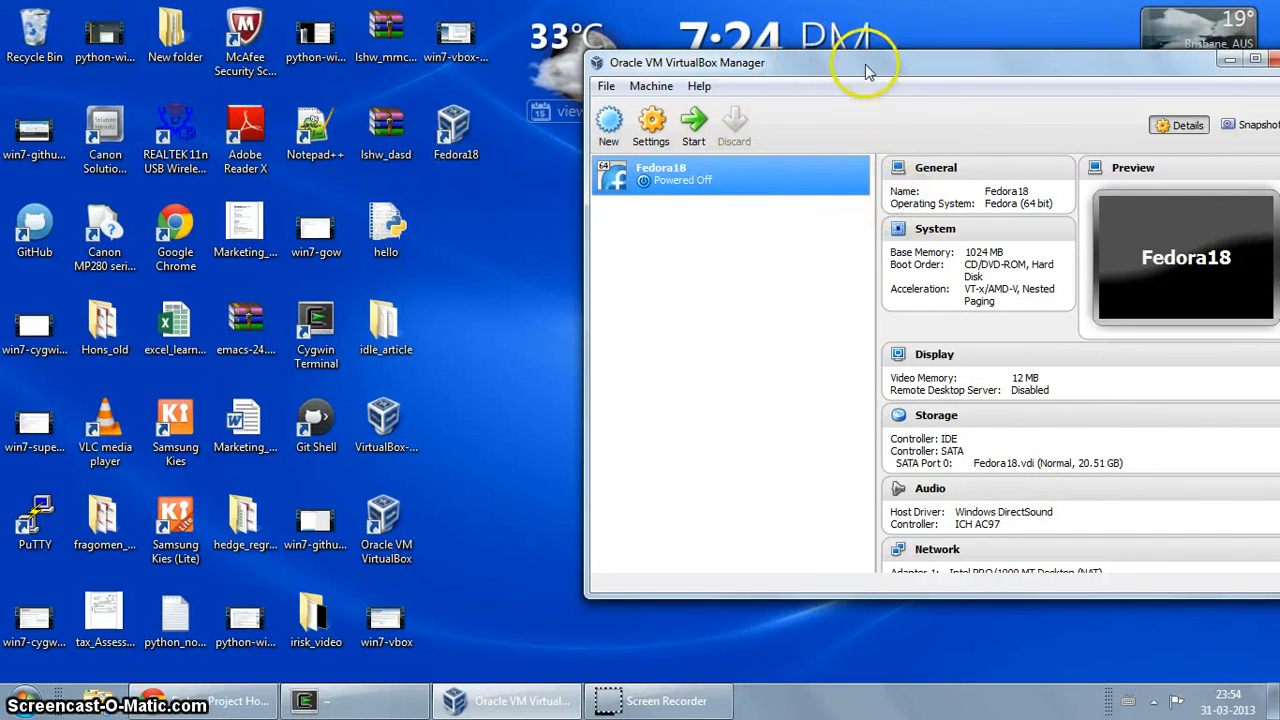
left_click_drag(867, 72, 835, 60)
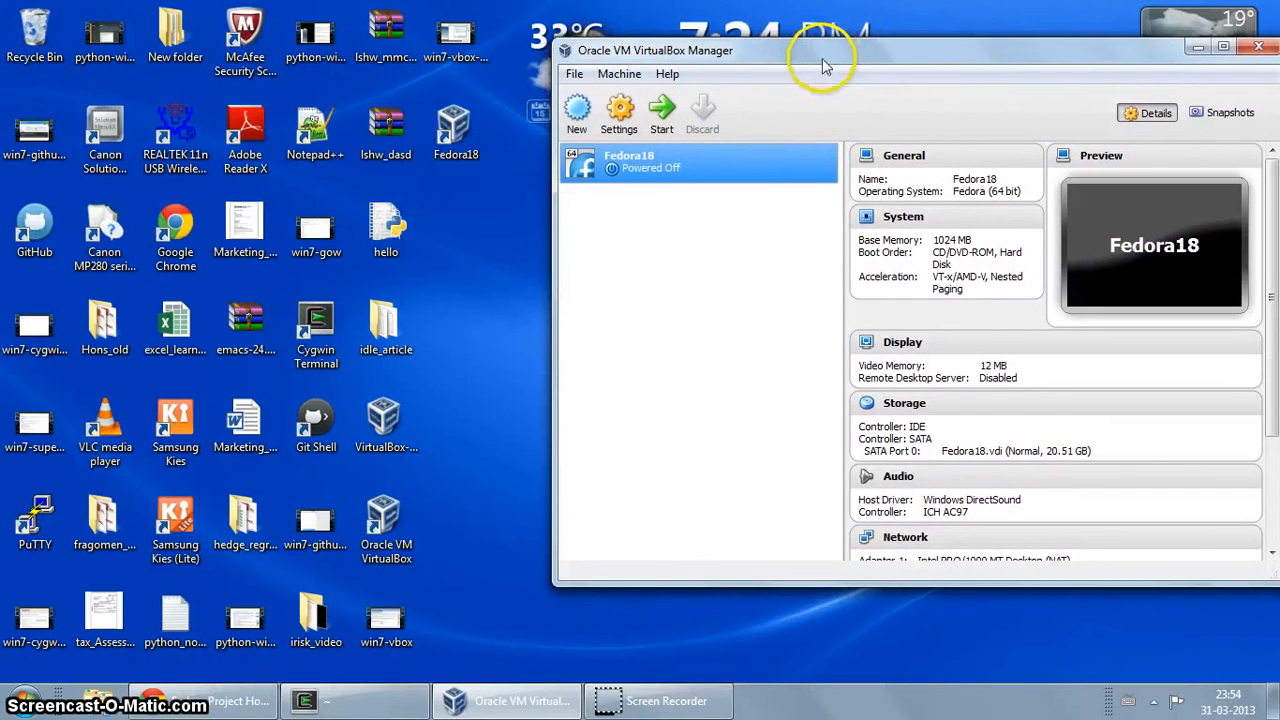
left_click(620, 75)
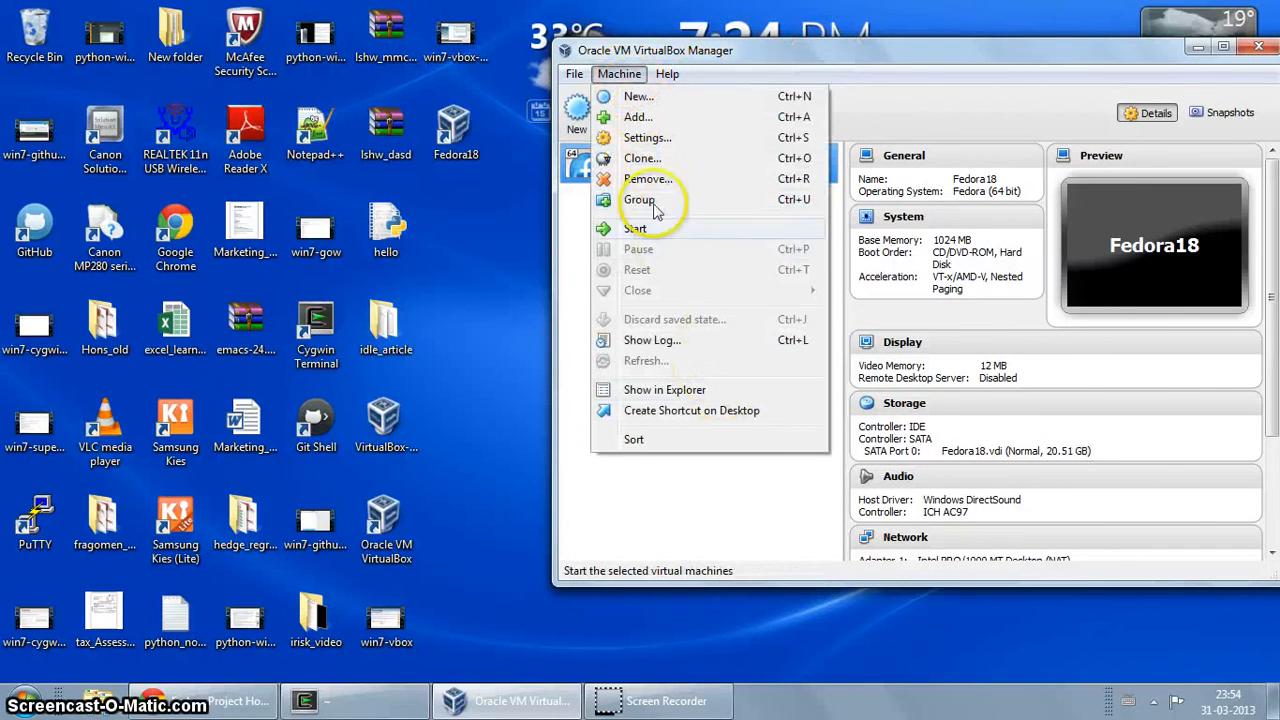
left_click(667, 74)
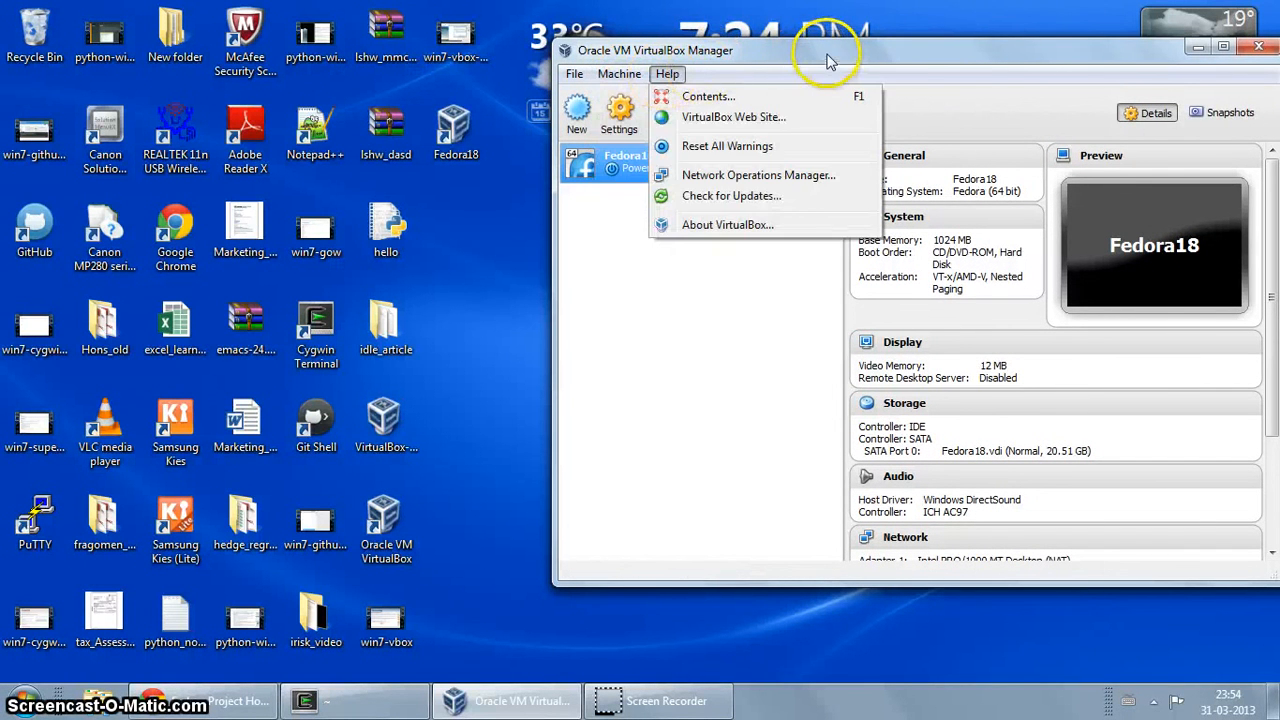
left_click(828, 62)
Switch to Chrome and view the title and table of contents at the start of the Oracle VM VirtualBox User Manual
left_click(200, 700)
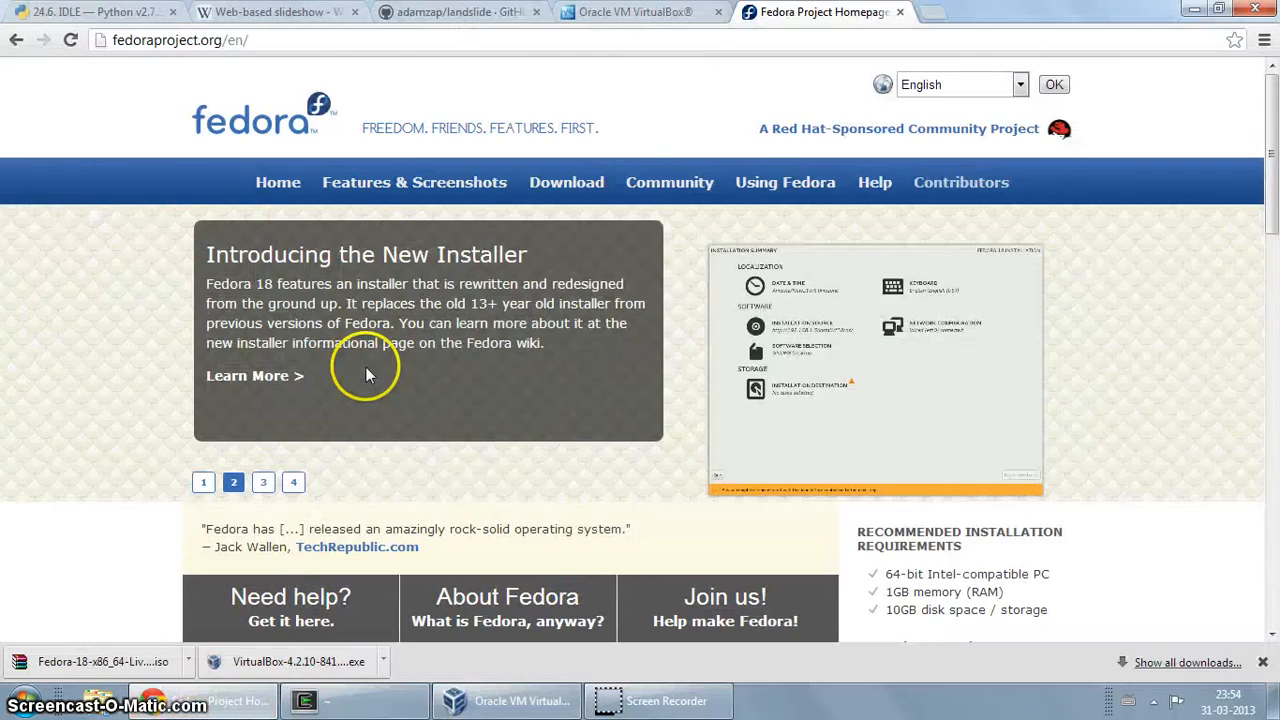
left_click(617, 14)
scroll(314, 223, "up", 10)
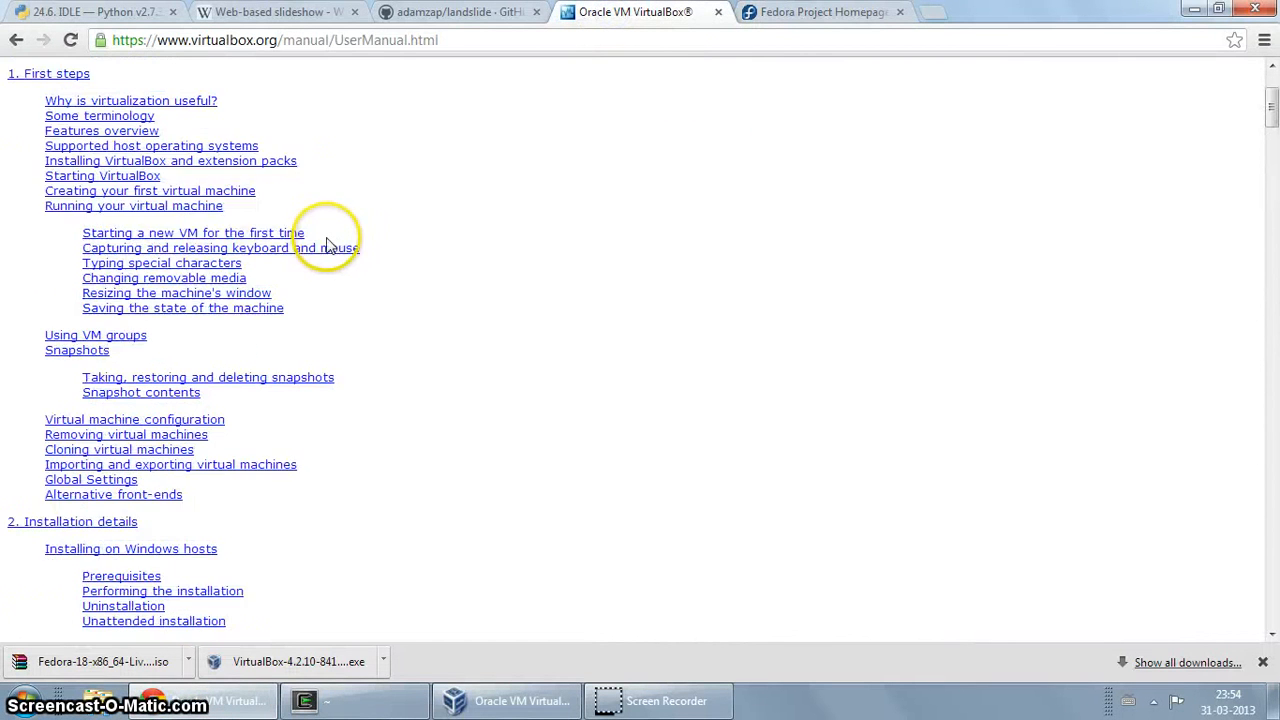
scroll(330, 247, "up", 2)
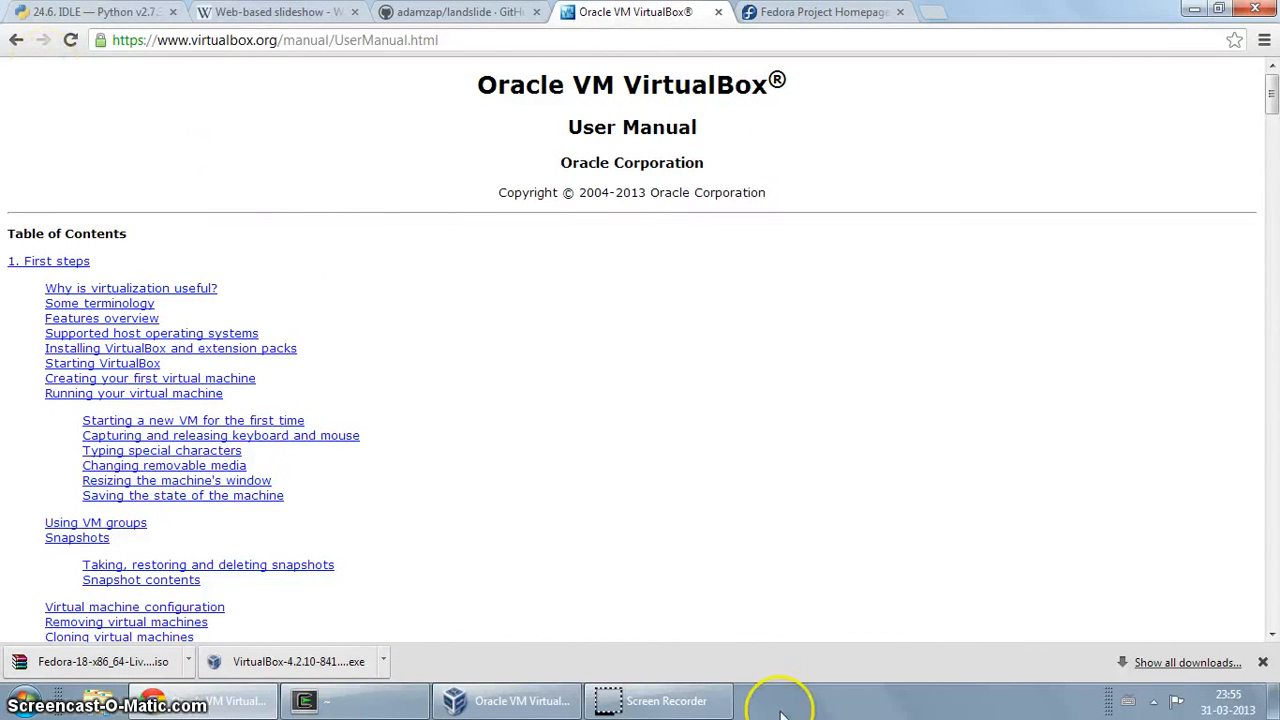
Bring the VirtualBox Manager window back in front of the browser
left_click(568, 708)
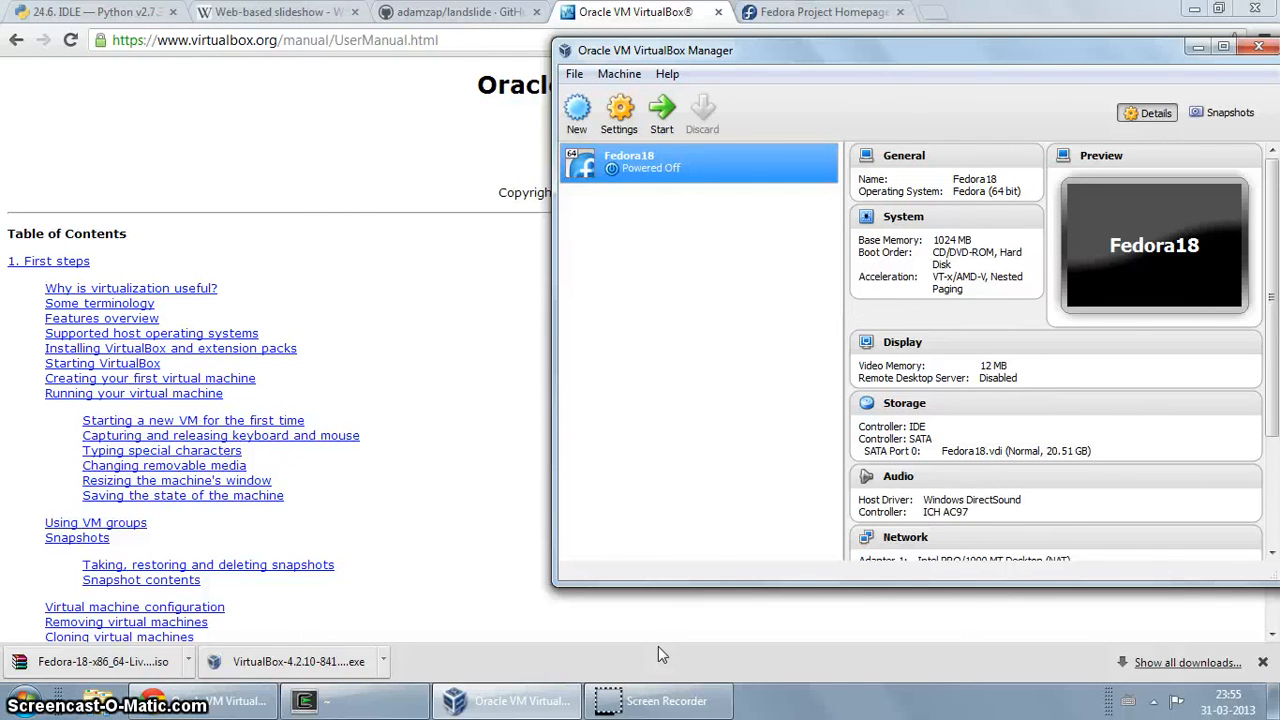
left_click(692, 702)
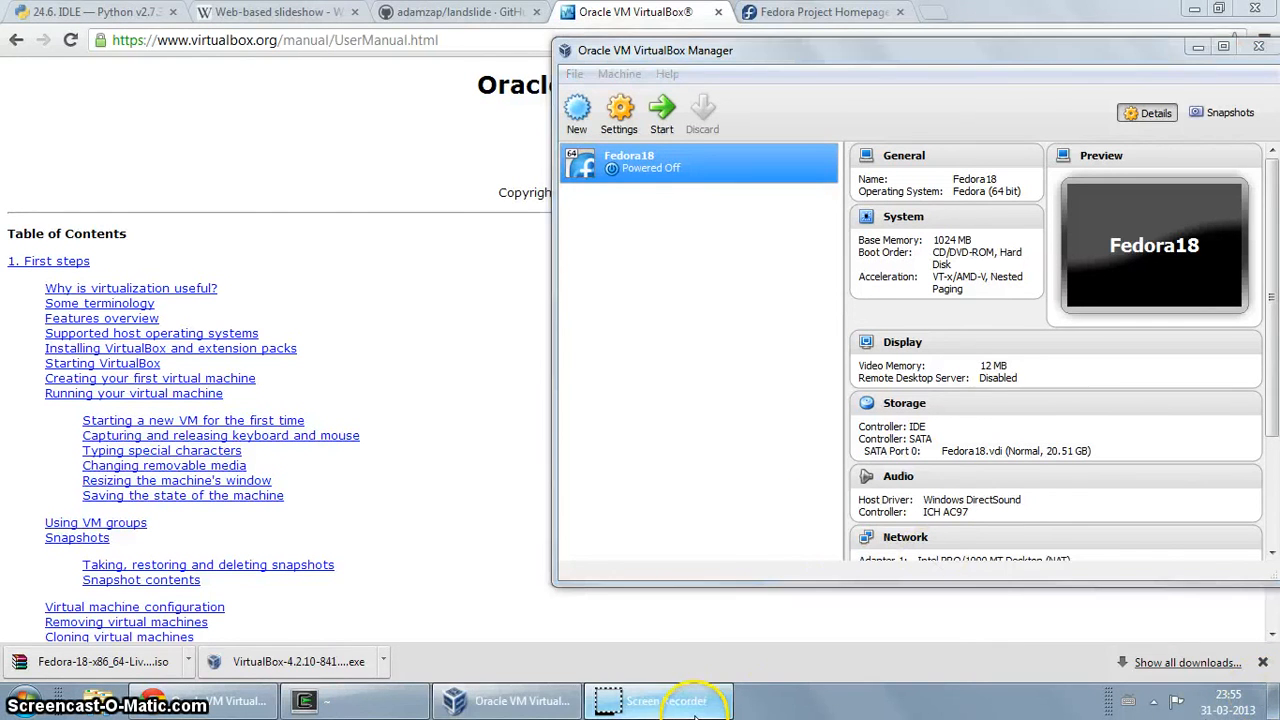